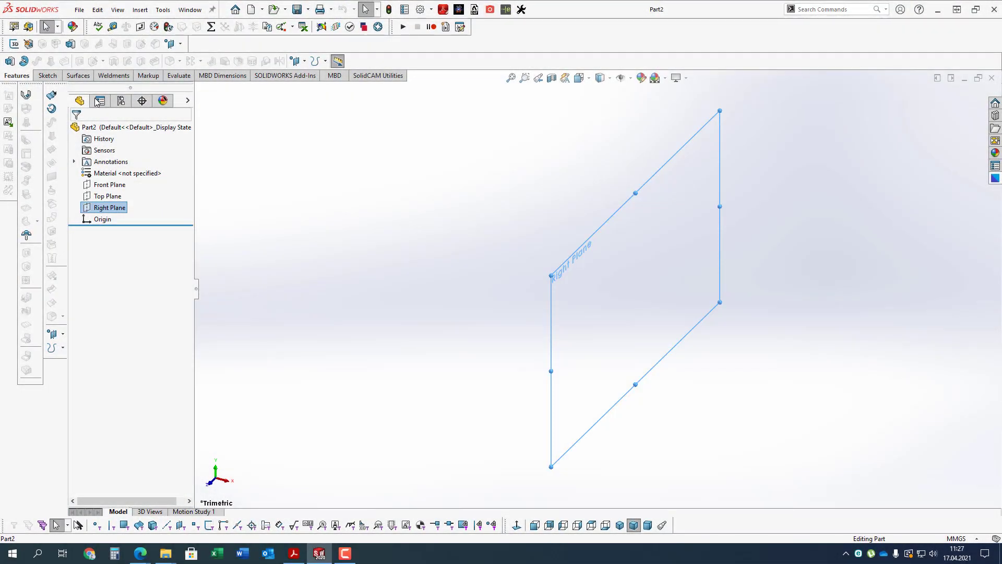
# Draw a closed six-line L-shaped profile on the Right Plane starting at the origin.
pyautogui.click(47, 75)
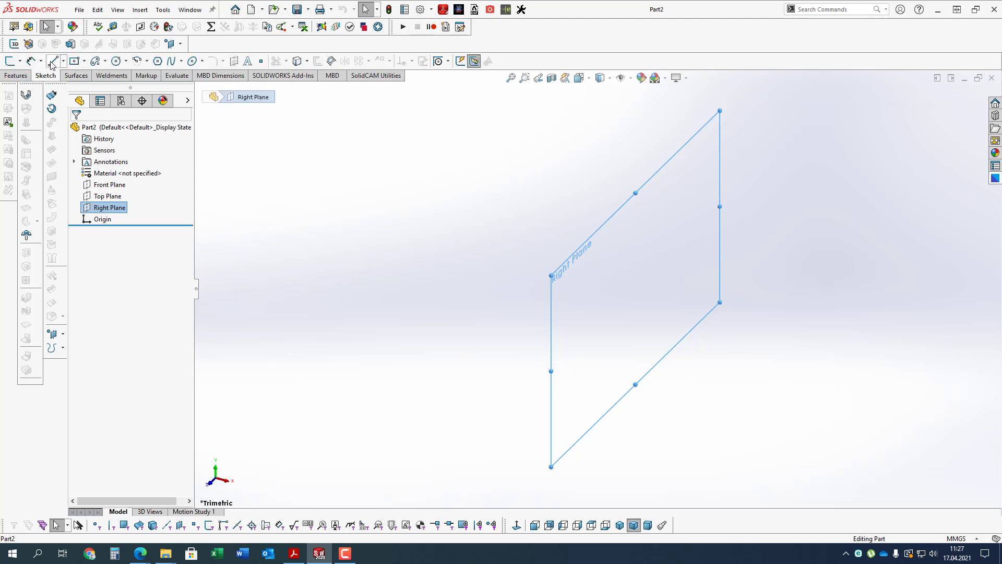
pyautogui.click(53, 61)
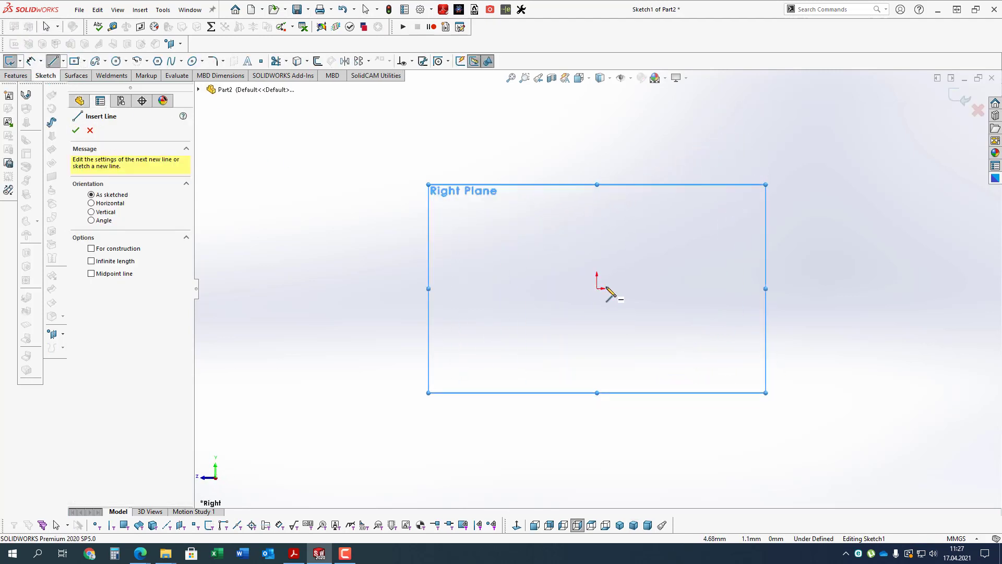
pyautogui.click(598, 288)
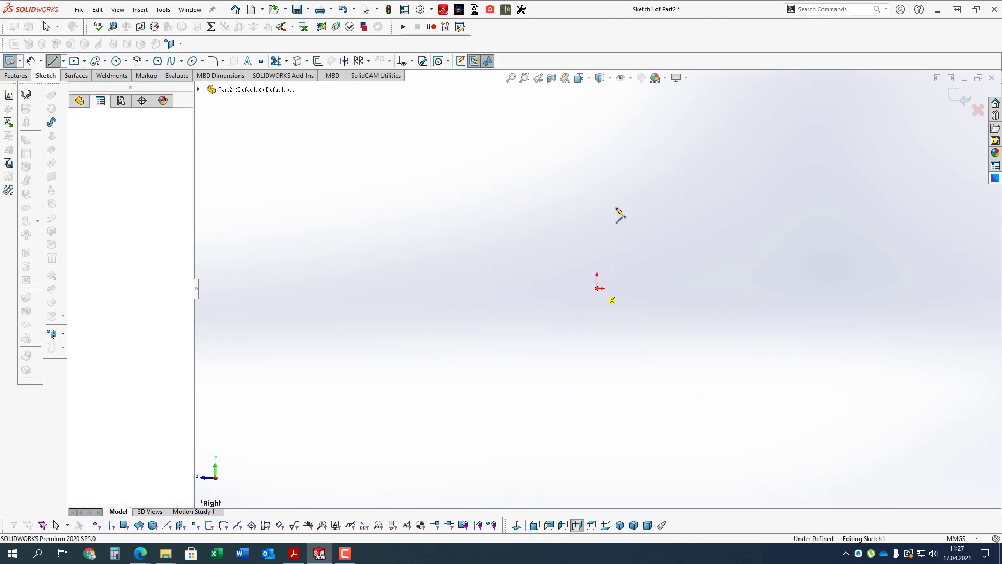
pyautogui.click(597, 119)
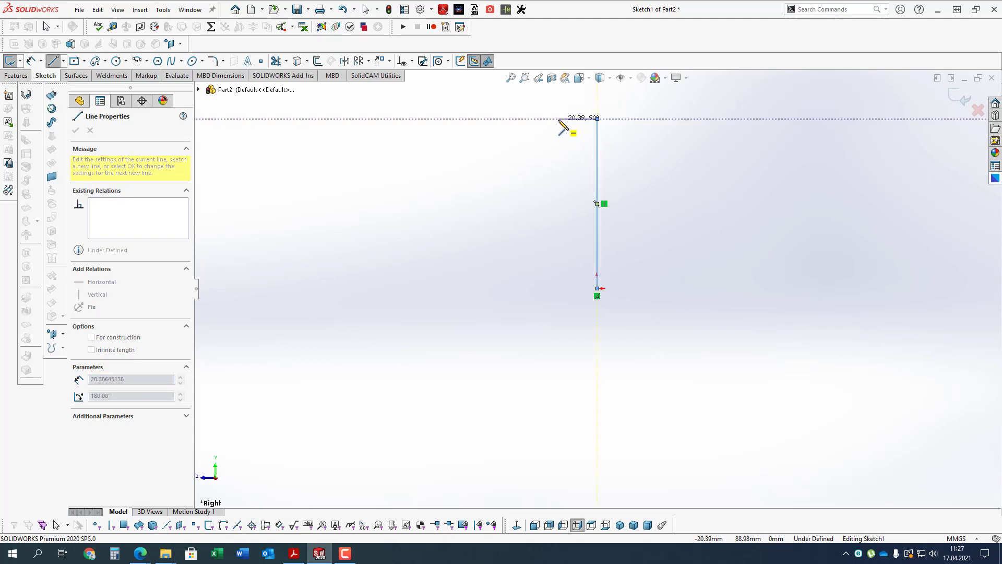
pyautogui.click(560, 119)
pyautogui.click(559, 256)
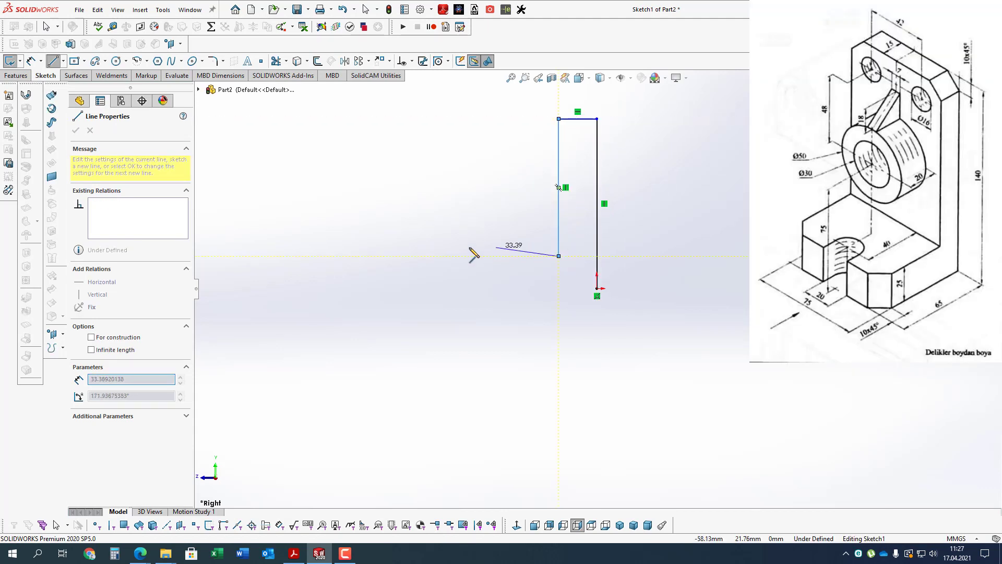
pyautogui.click(446, 255)
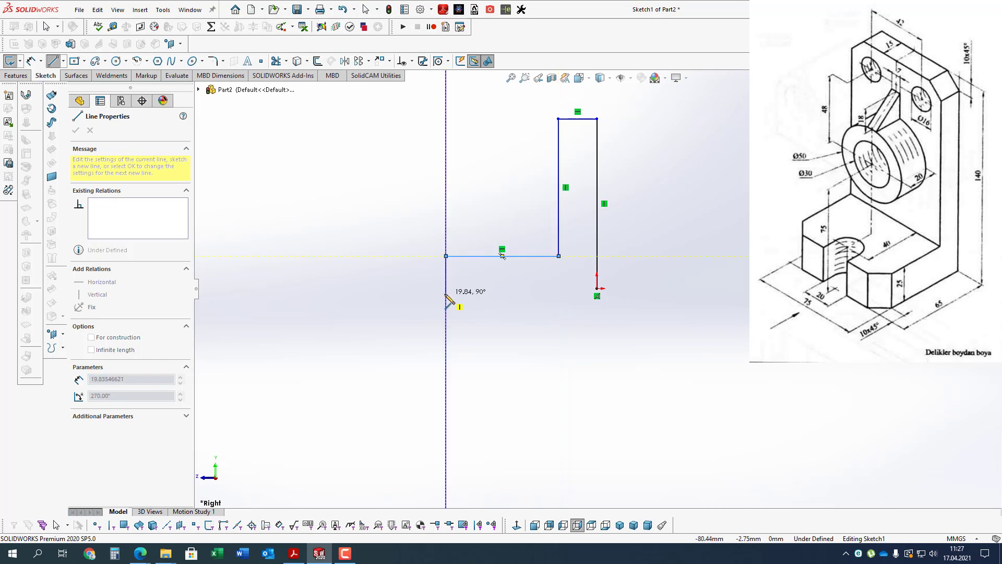
pyautogui.click(446, 292)
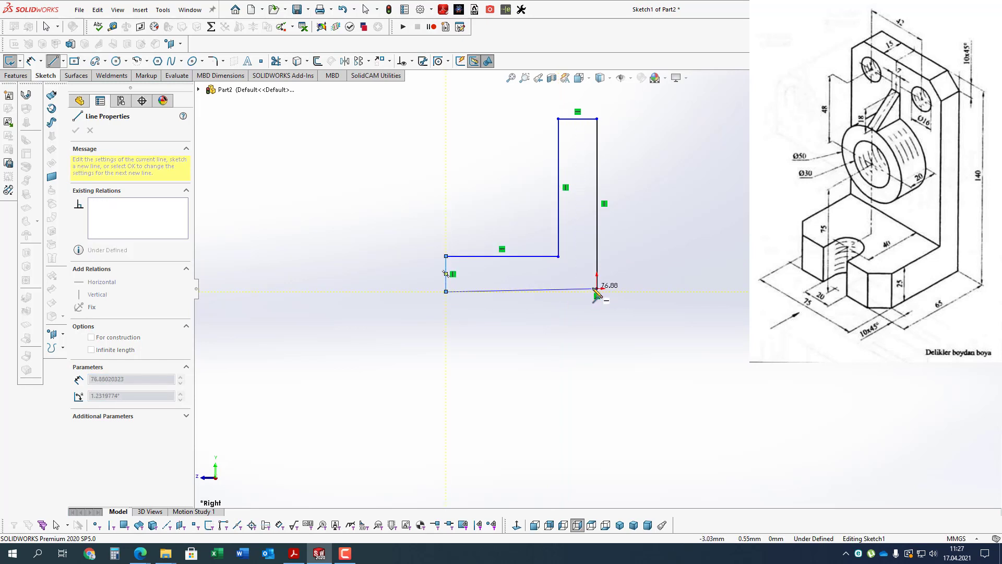
pyautogui.click(597, 290)
pyautogui.scroll(-2, 598, 289)
pyautogui.press('Escape')
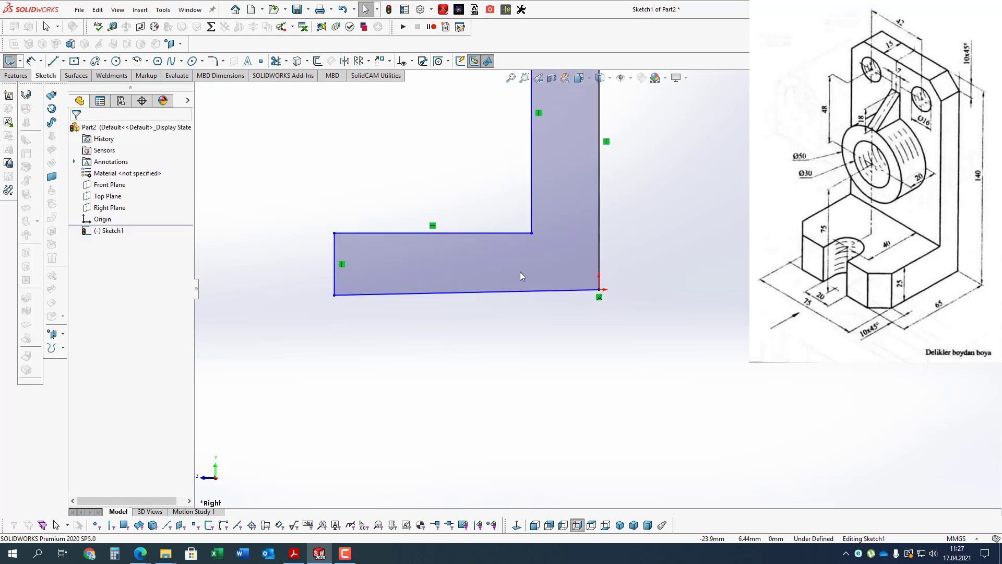
pyautogui.scroll(2, 520, 275)
# Make the bottom line of the L profile horizontal.
pyautogui.click(525, 291)
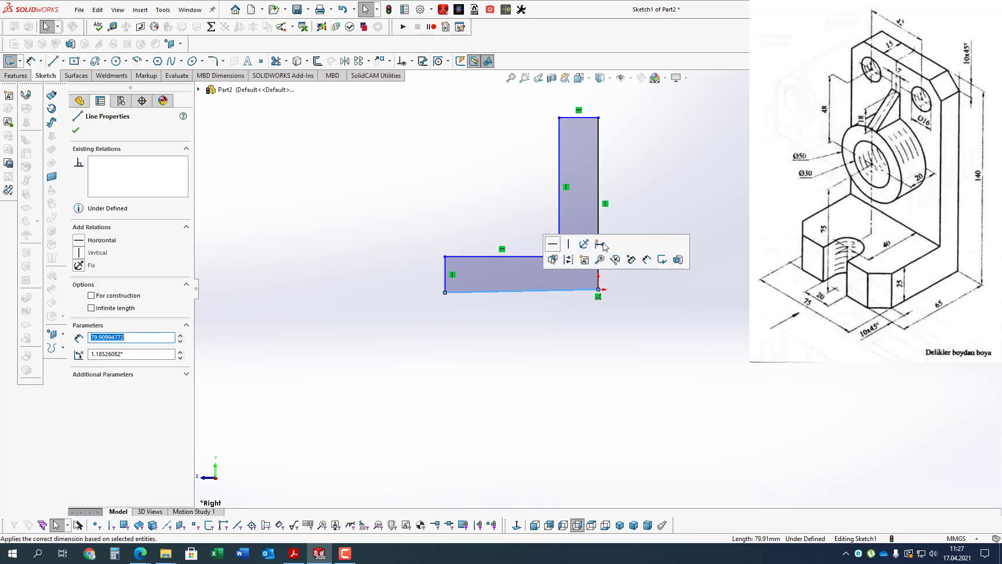
pyautogui.click(553, 244)
pyautogui.press('Escape')
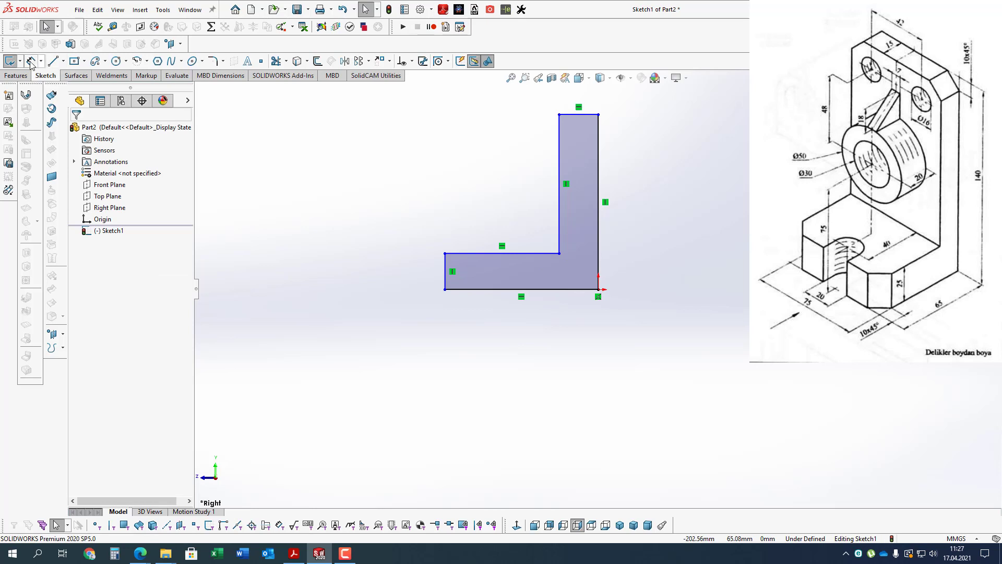
# Dimension the right edge to set the profile height to 140.
pyautogui.click(31, 63)
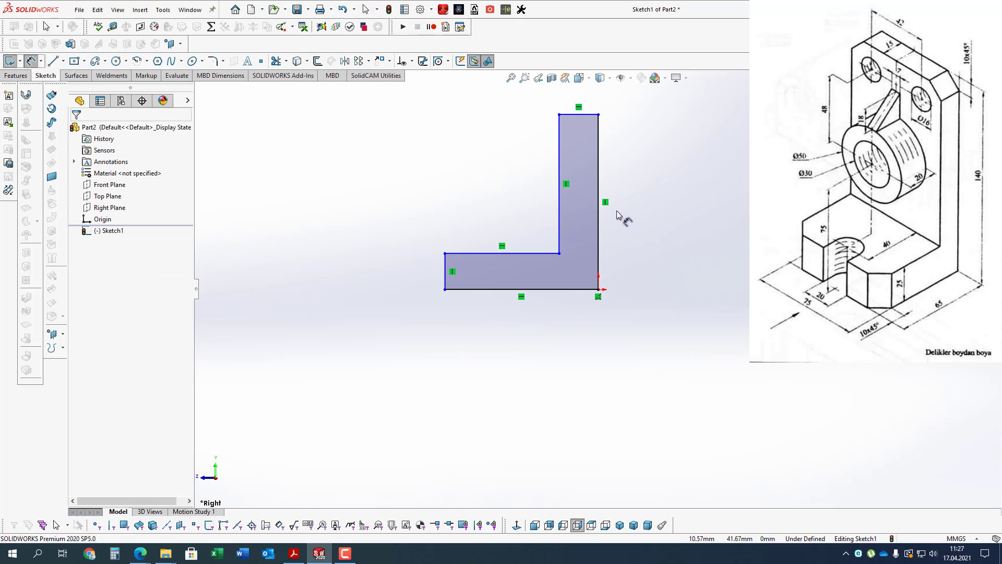
pyautogui.click(599, 228)
pyautogui.click(654, 225)
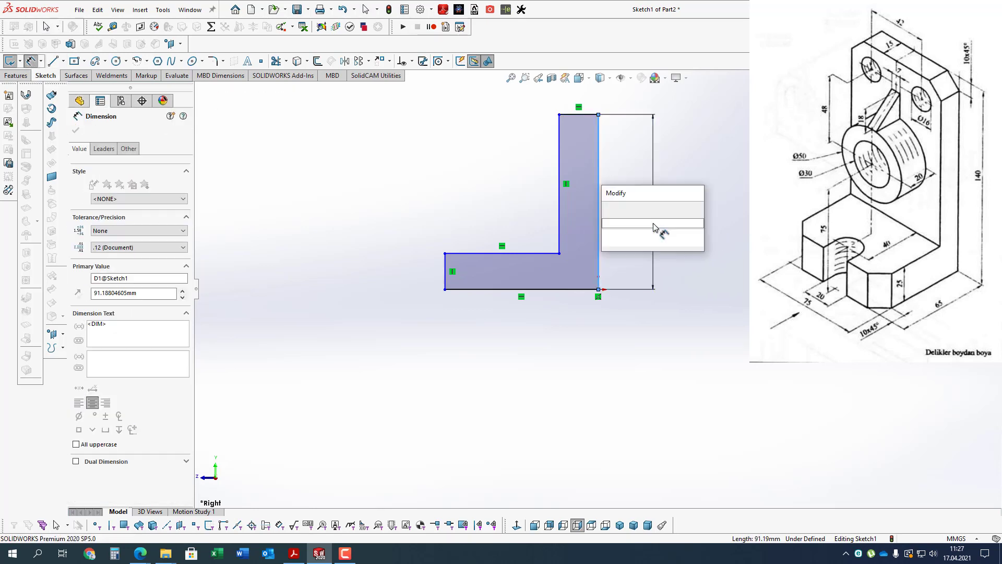
pyautogui.write('140')
pyautogui.press('Return')
# Add a 65 bottom-width dimension and reposition it below the base.
pyautogui.click(569, 289)
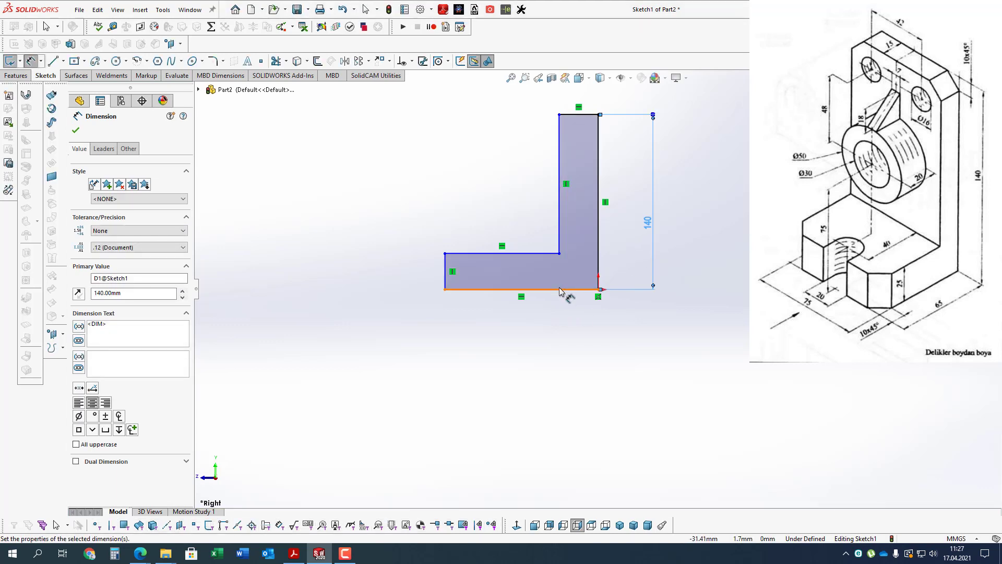
pyautogui.click(557, 343)
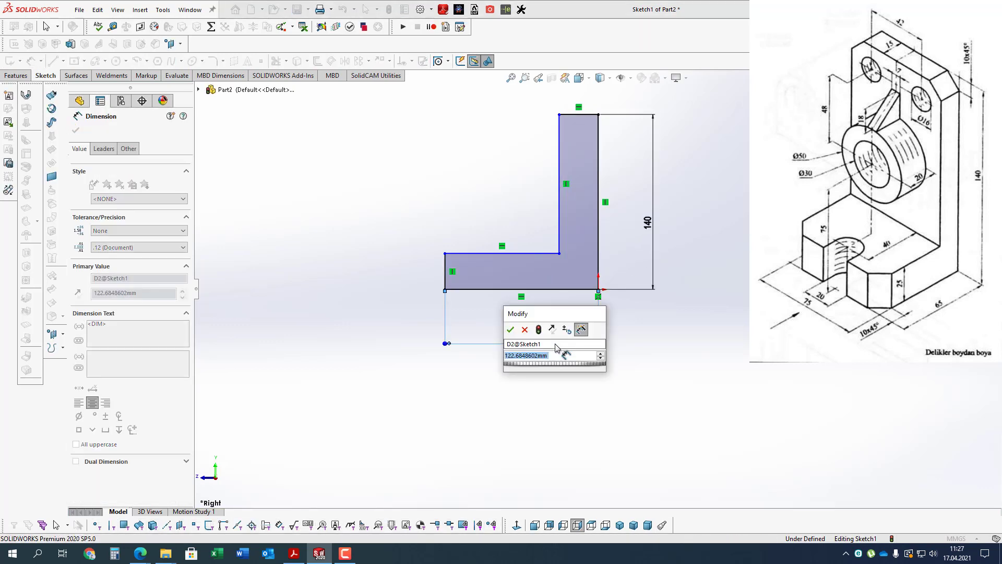
pyautogui.write('65')
pyautogui.press('Return')
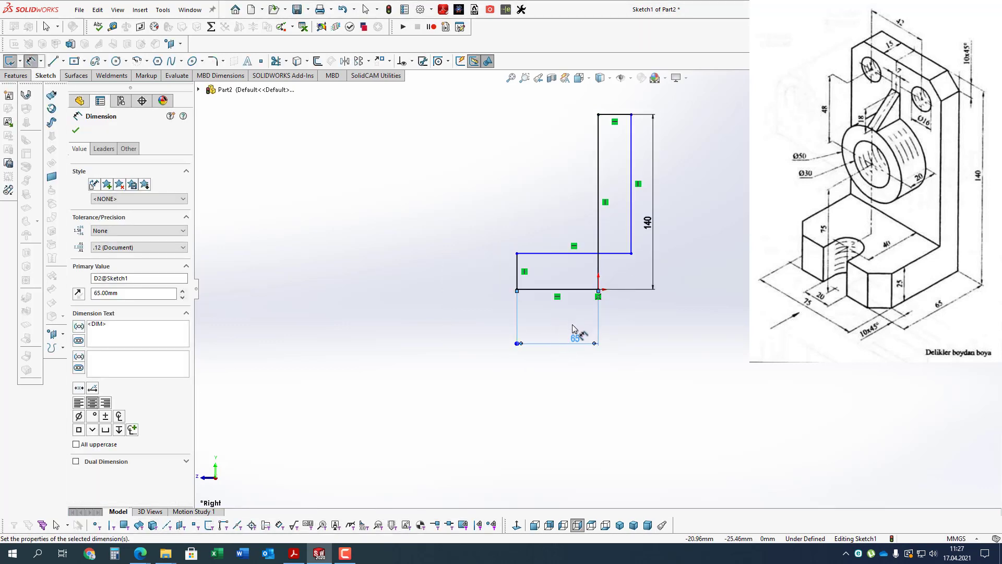
pyautogui.moveTo(558, 347); pyautogui.dragTo(568, 202)
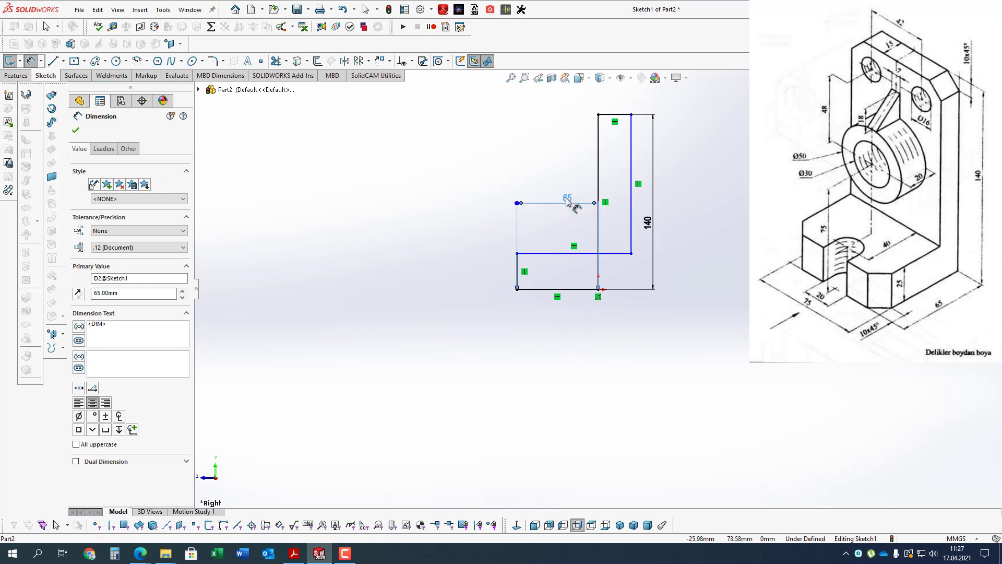
pyautogui.press('Escape')
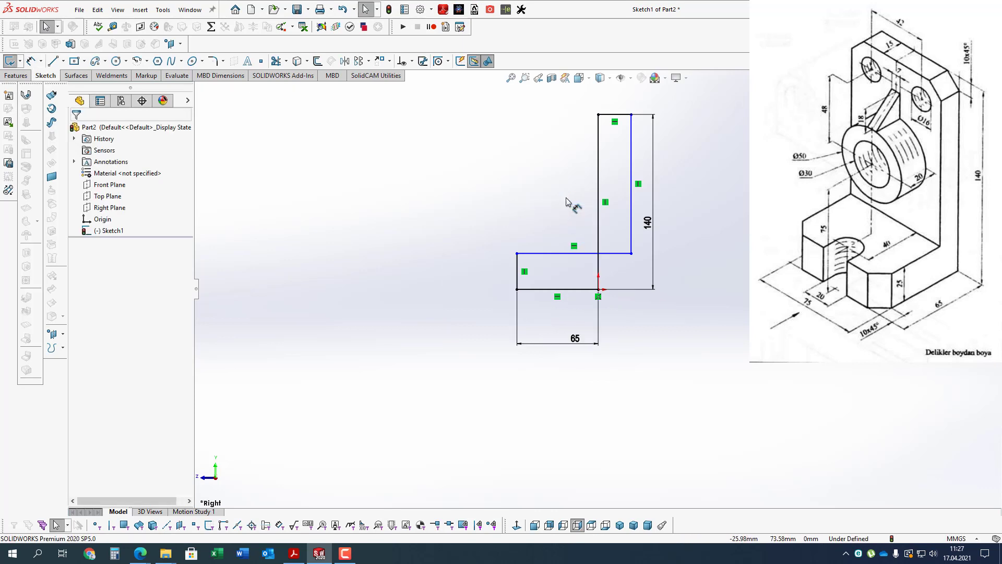
# Undo the 65 bottom width back to 122,68 and start a top-edge width dimension.
pyautogui.hotkey('ctrl', 'z')
pyautogui.doubleClick(560, 338)
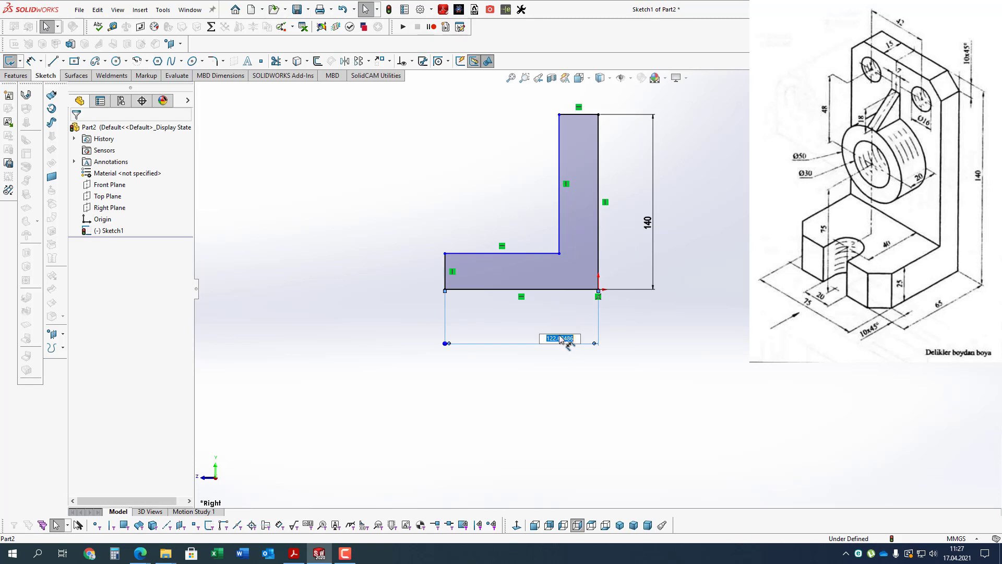
pyautogui.press('Return')
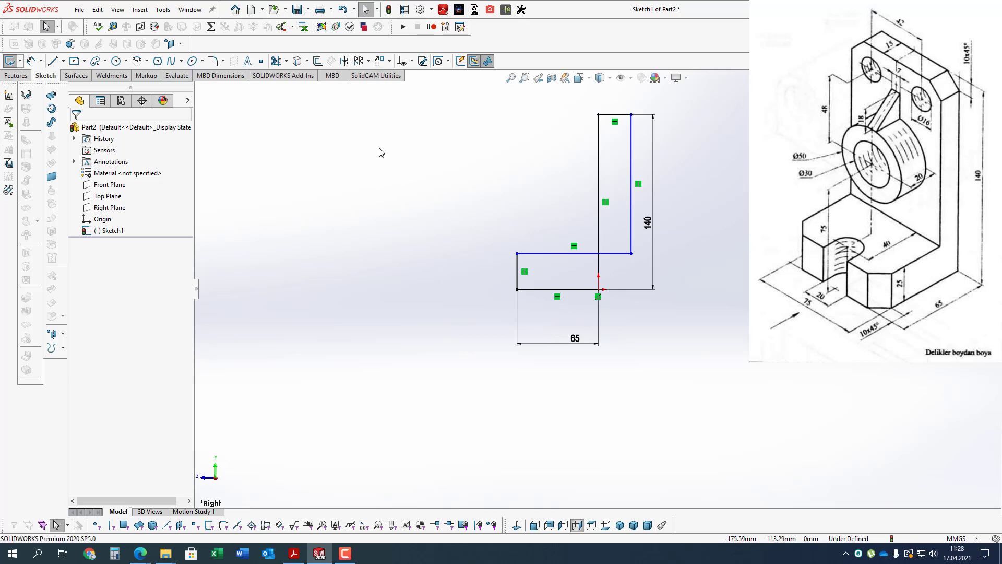
pyautogui.hotkey('ctrl', 'z')
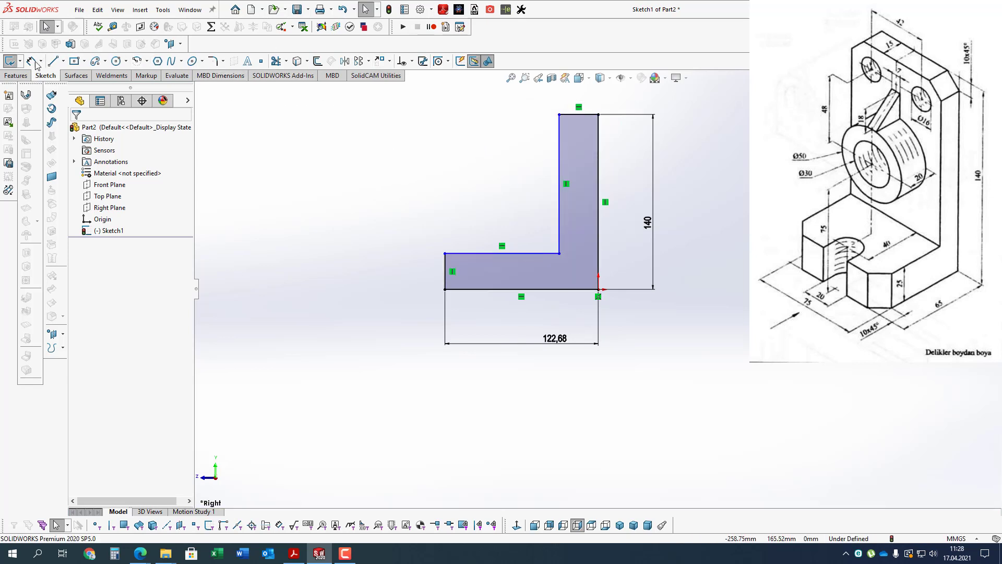
pyautogui.click(31, 60)
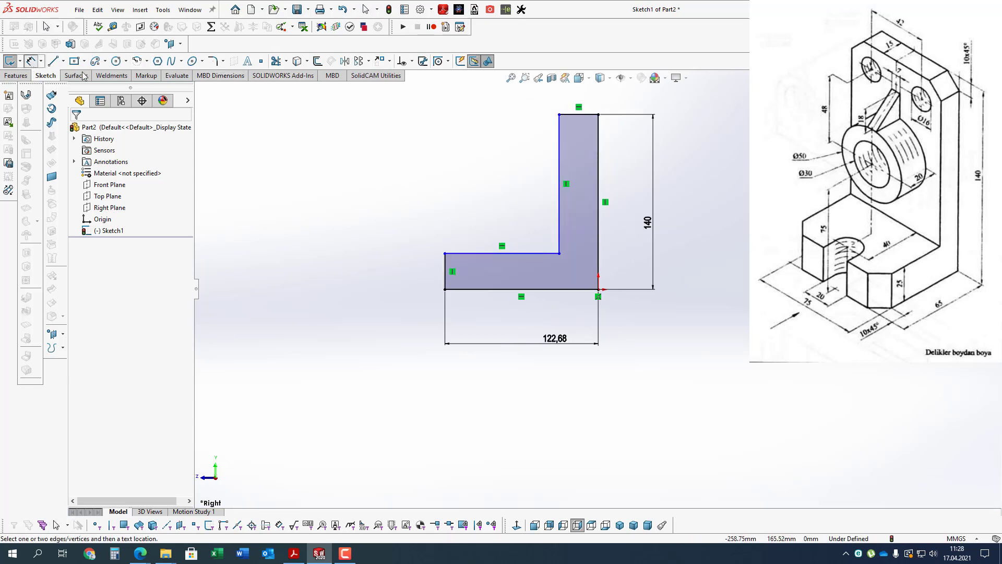
pyautogui.click(593, 110)
# Set the upright's top width to 15 and the bottom width to 65.
pyautogui.click(589, 95)
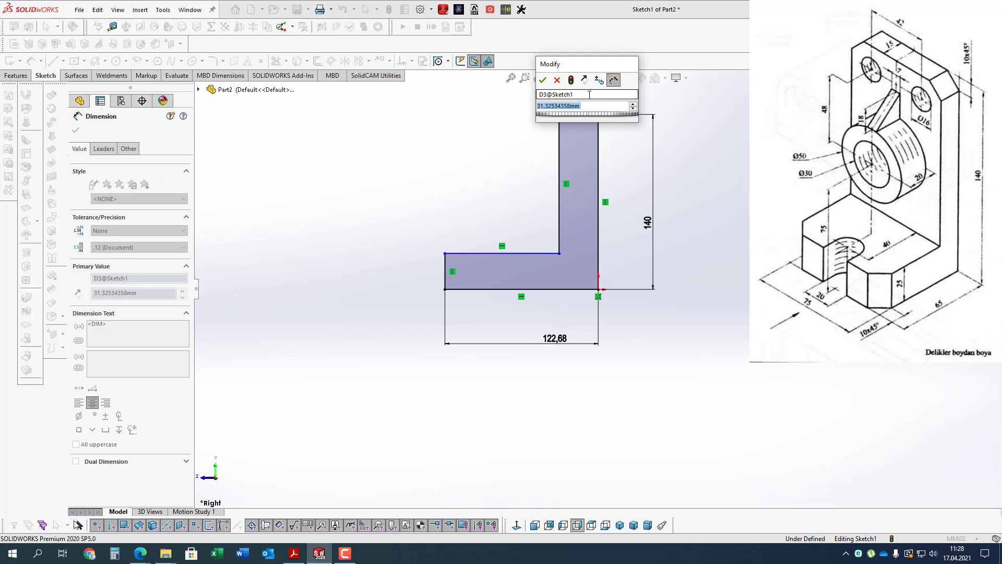
pyautogui.write('15')
pyautogui.press('Return')
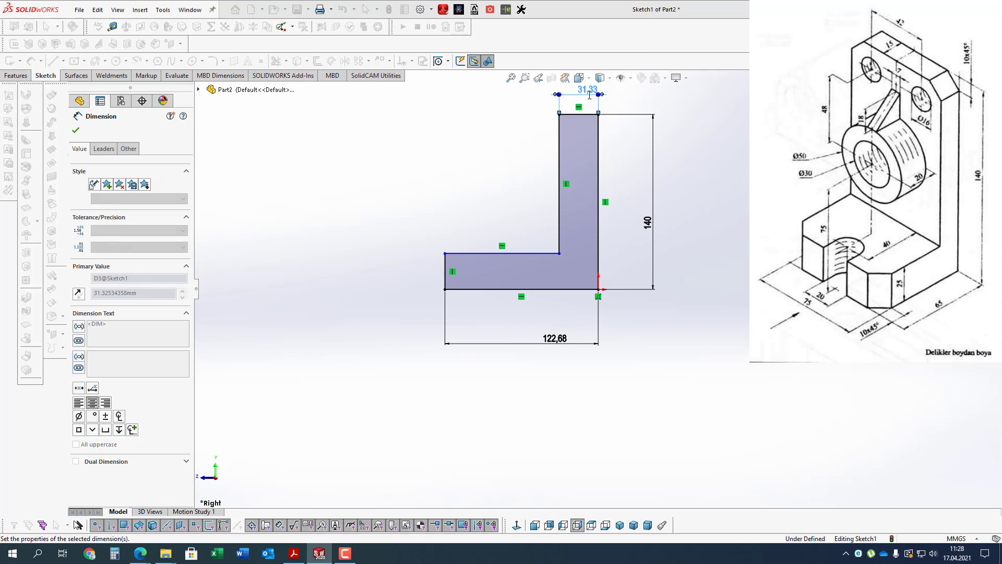
pyautogui.doubleClick(556, 340)
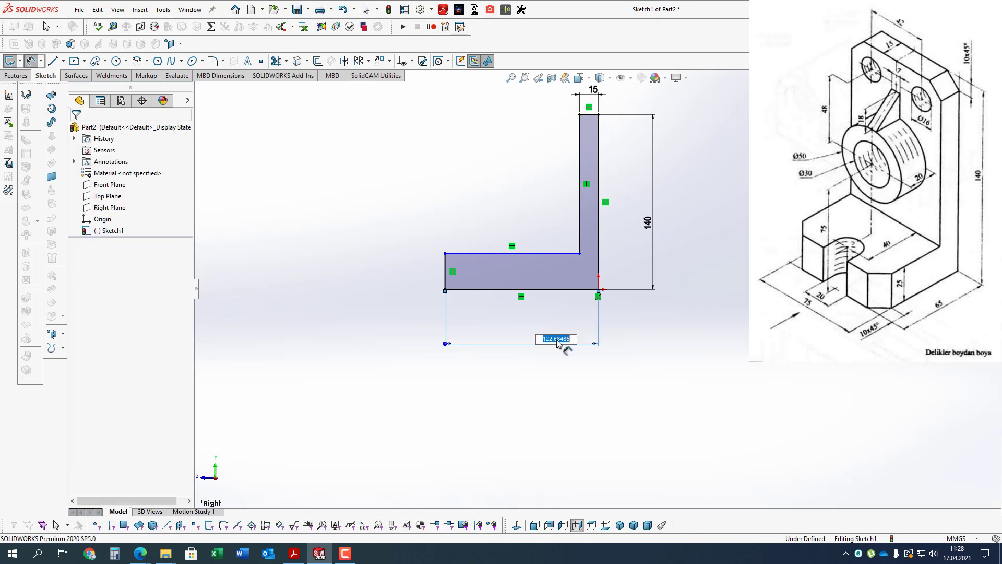
pyautogui.write('65')
pyautogui.press('Return')
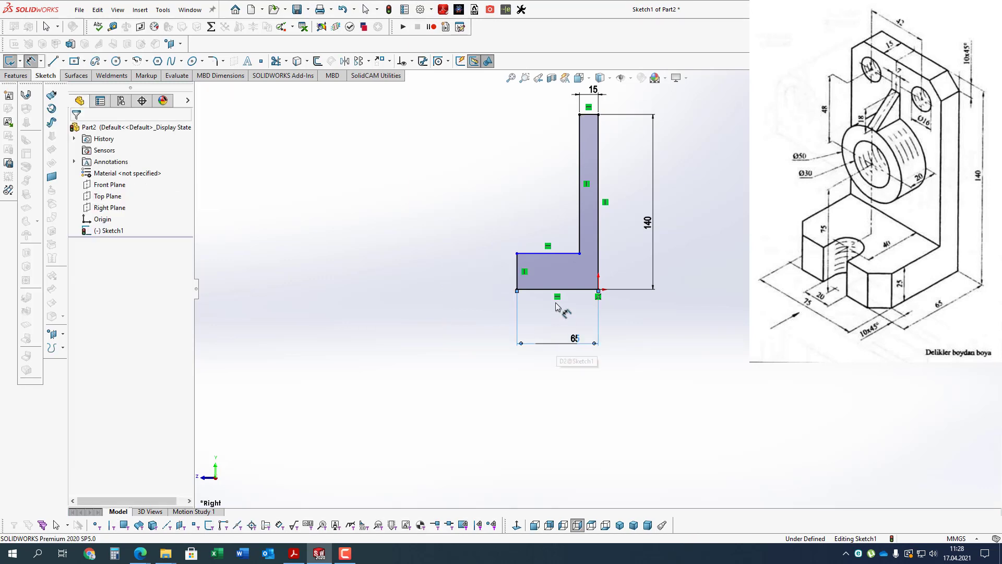
# Dimension the base's left edge to 25 thick and close the fully defined sketch.
pyautogui.click(518, 272)
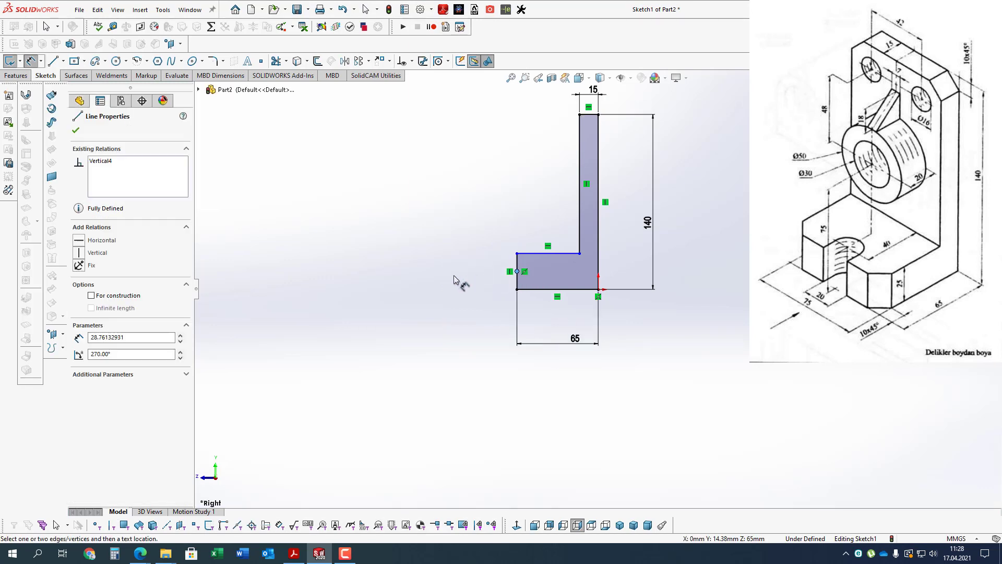
pyautogui.click(459, 281)
pyautogui.click(517, 272)
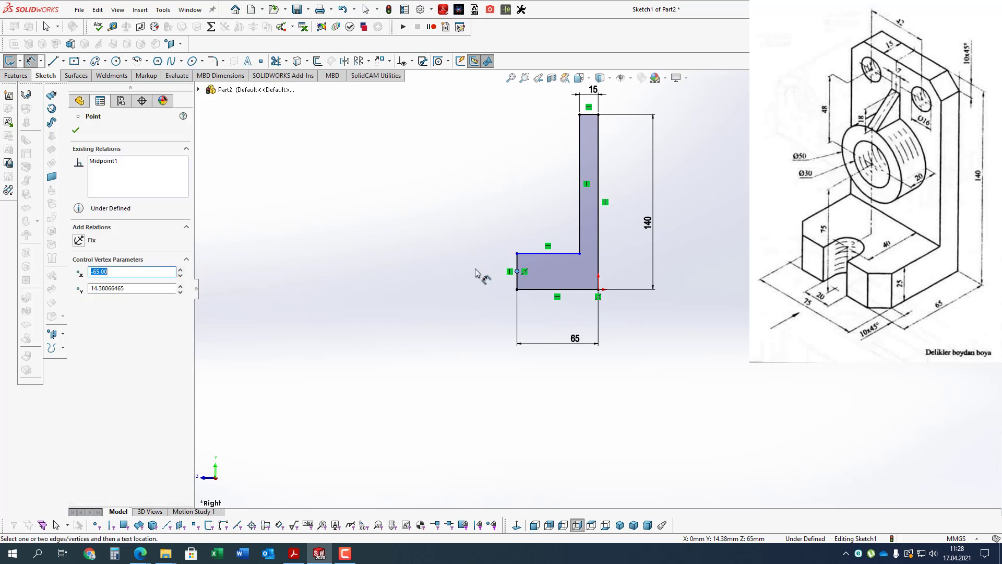
pyautogui.scroll(-2, 501, 278)
pyautogui.scroll(-1, 538, 279)
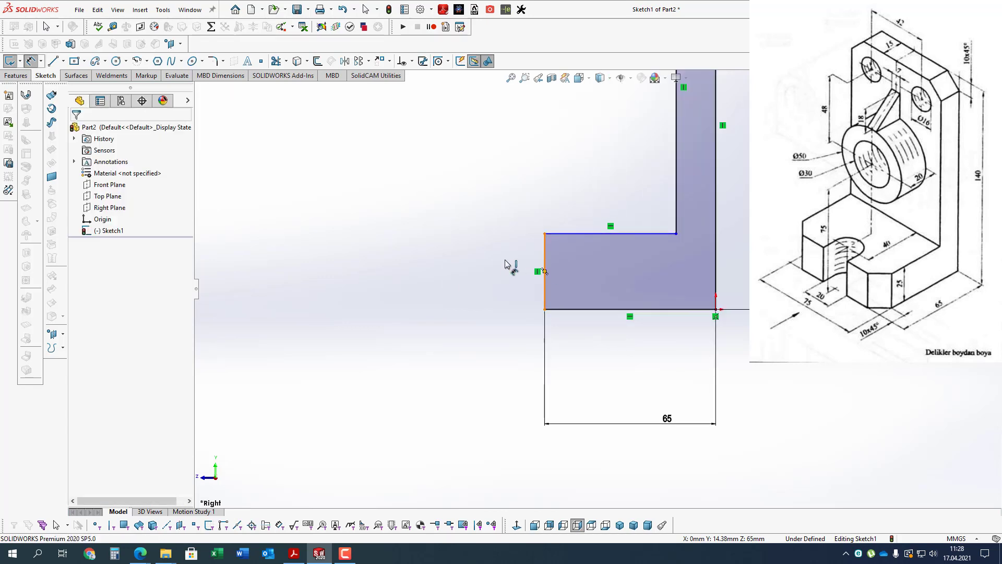
pyautogui.click(544, 272)
pyautogui.click(484, 270)
pyautogui.press('Return')
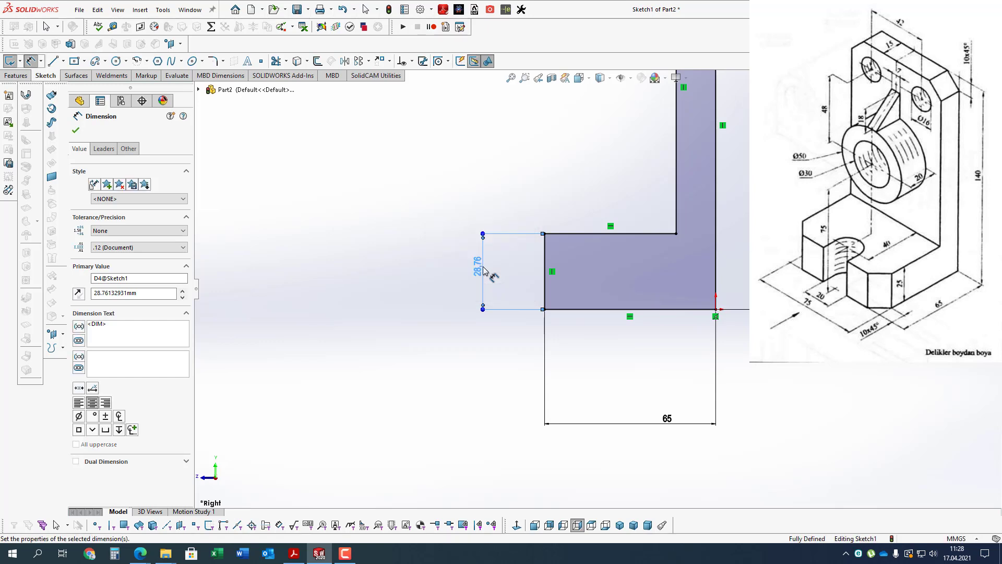
pyautogui.scroll(2, 414, 469)
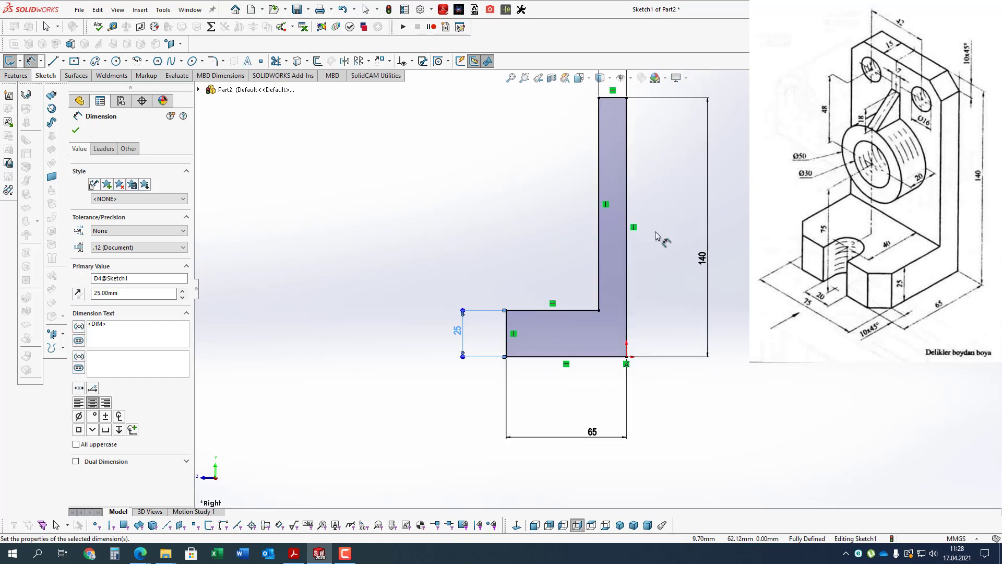
pyautogui.scroll(2, 649, 152)
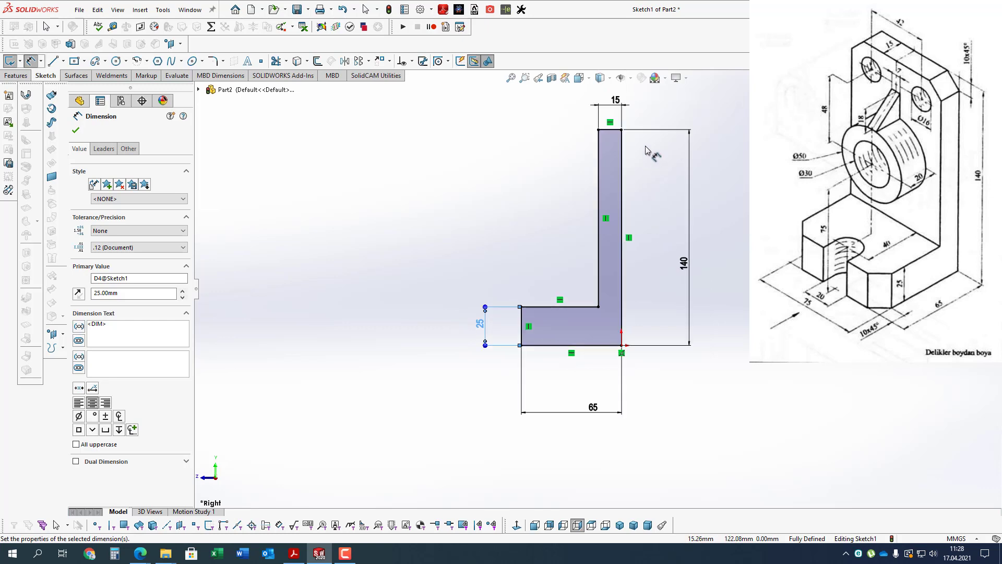
pyautogui.scroll(-3, 649, 152)
pyautogui.scroll(3, 551, 264)
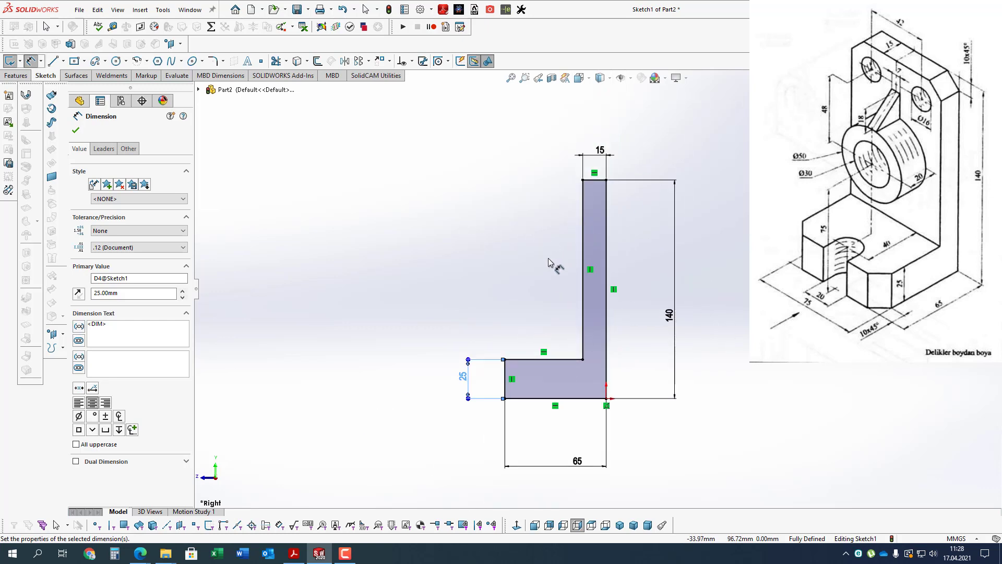
pyautogui.click(77, 131)
pyautogui.click(17, 75)
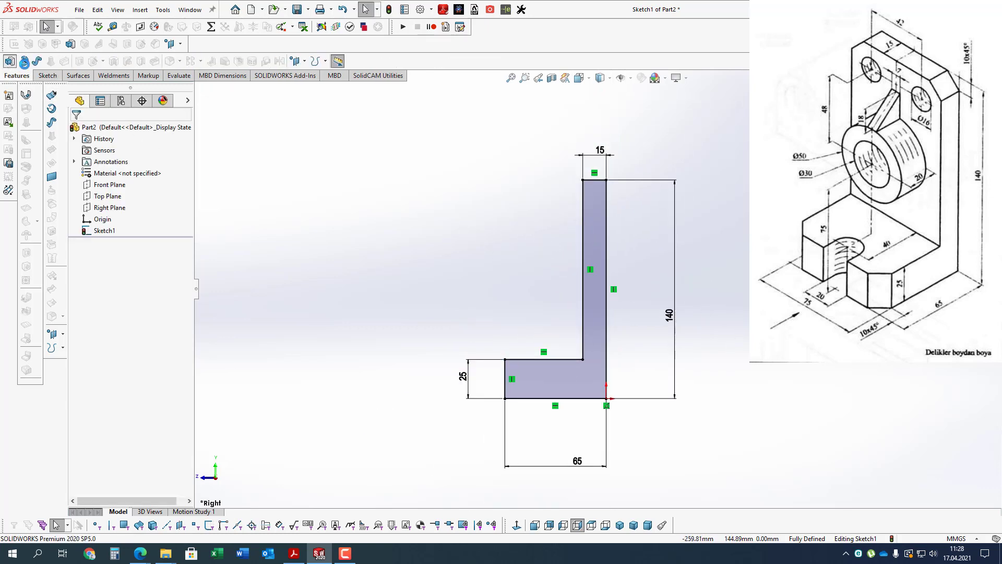
# Extrude the L profile 75 mm with Mid Plane into Boss-Extrude1.
pyautogui.click(24, 61)
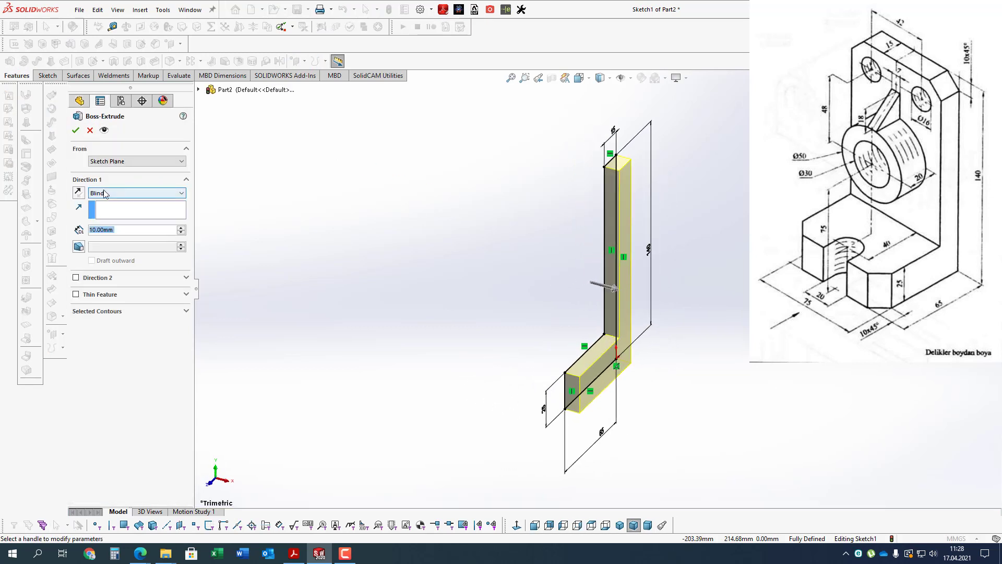
pyautogui.click(105, 194)
pyautogui.click(114, 238)
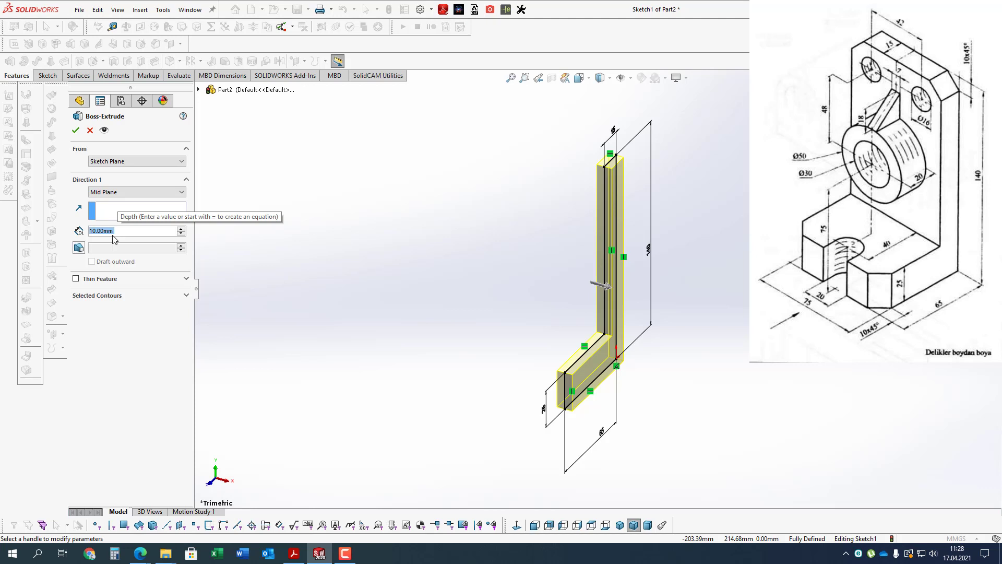
pyautogui.write('75')
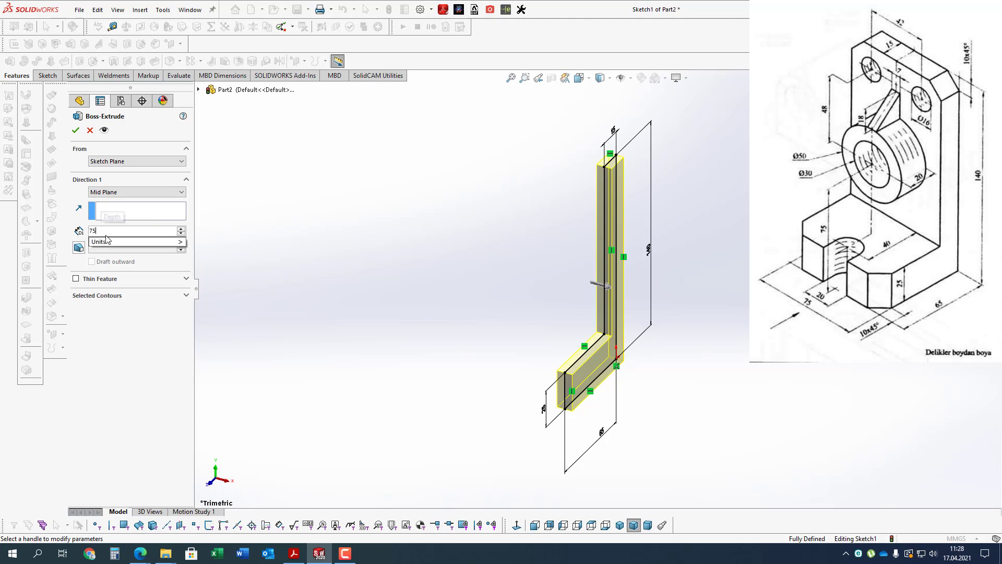
pyautogui.press('Return')
pyautogui.click(76, 131)
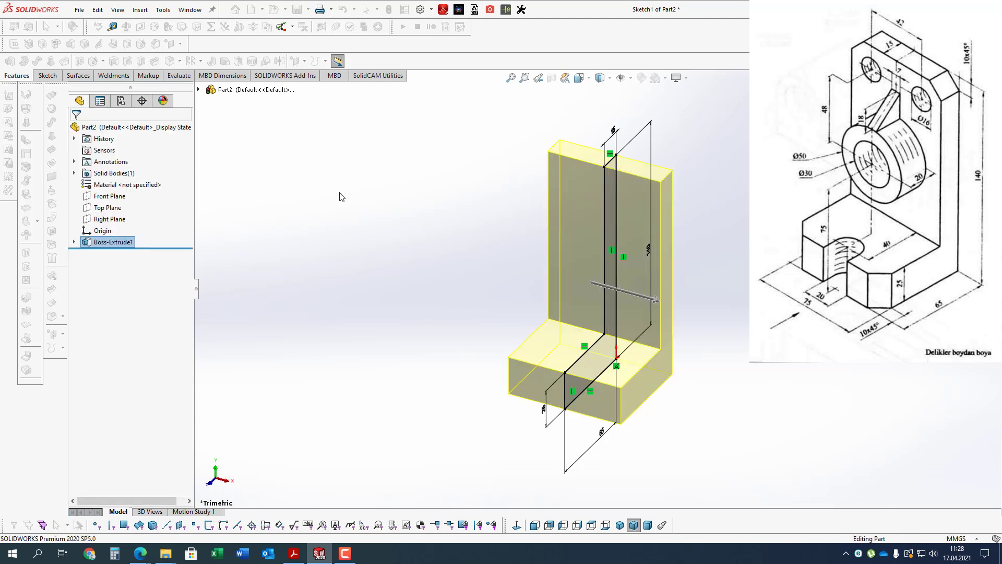
pyautogui.click(574, 251)
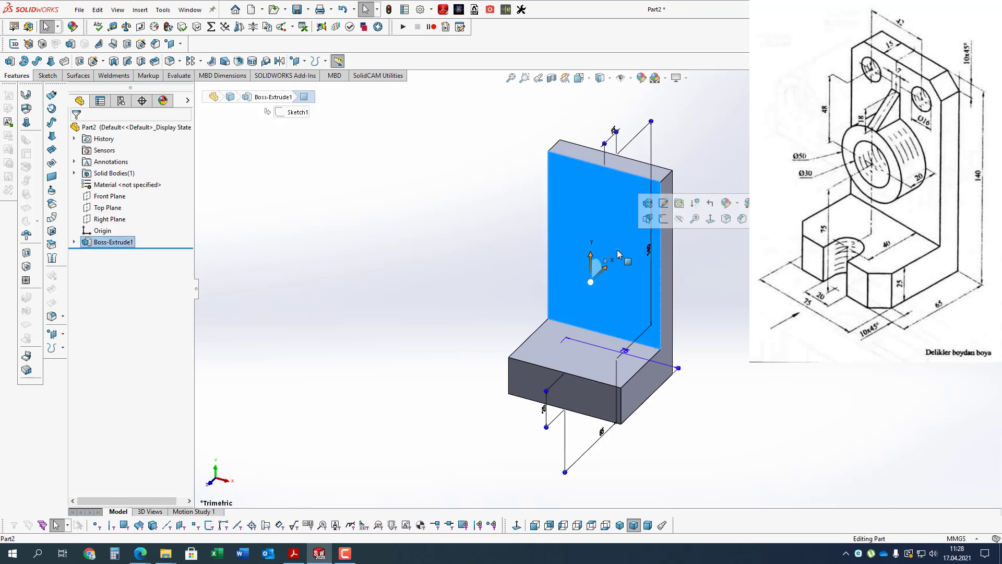
pyautogui.click(47, 75)
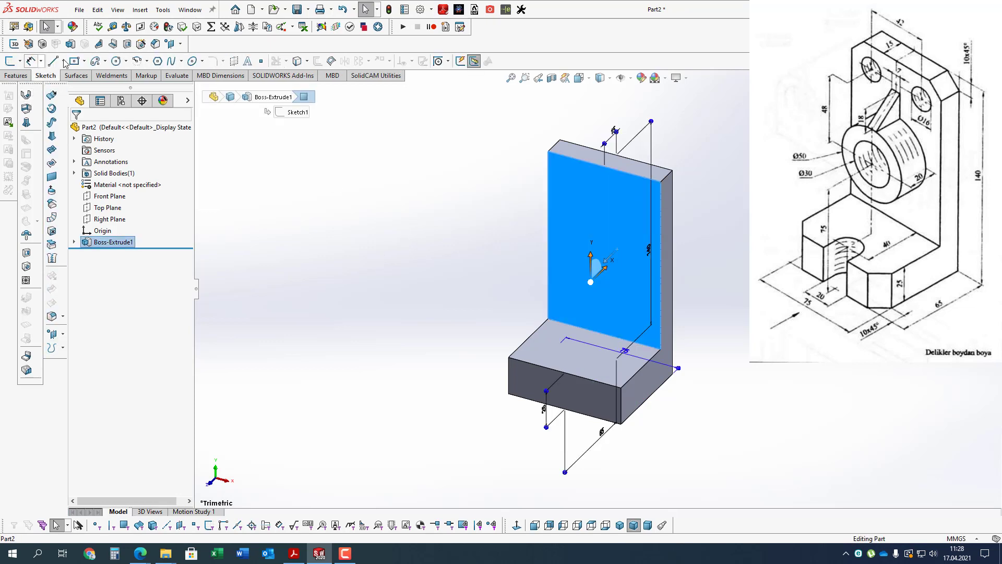
# Draw a circle on the upright's front face, viewed normal to the face.
pyautogui.click(116, 61)
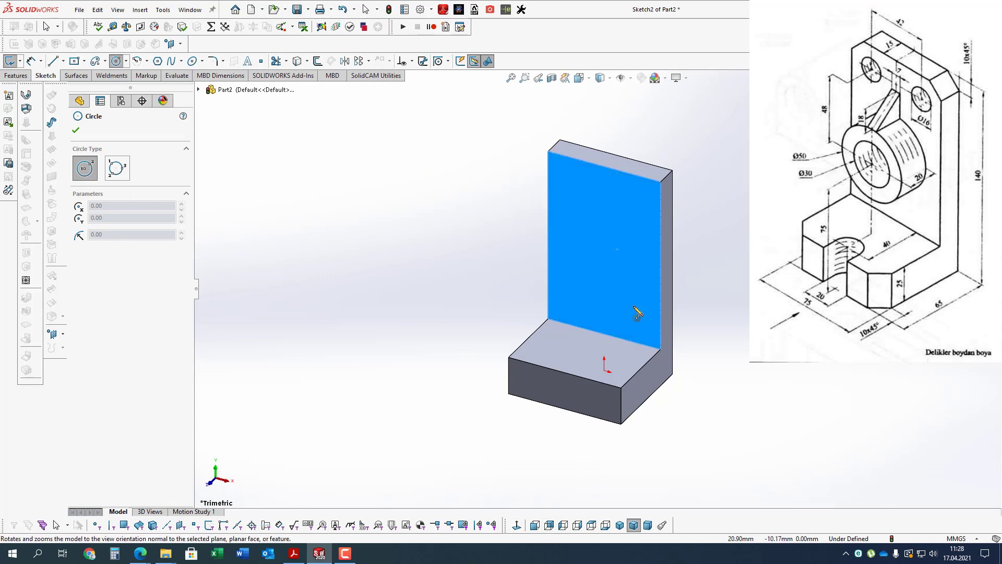
pyautogui.hotkey('ctrl', '8')
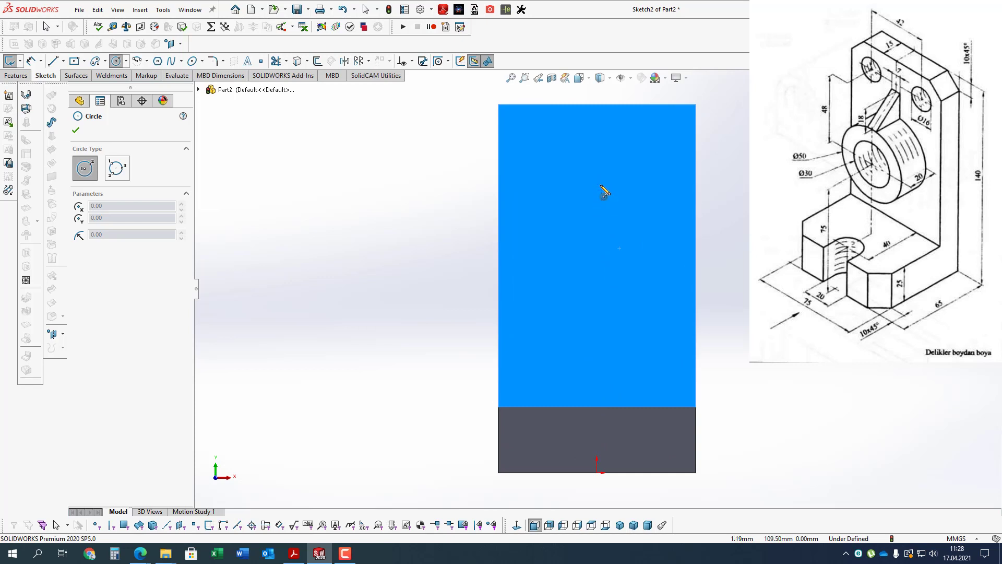
pyautogui.click(598, 183)
pyautogui.click(631, 209)
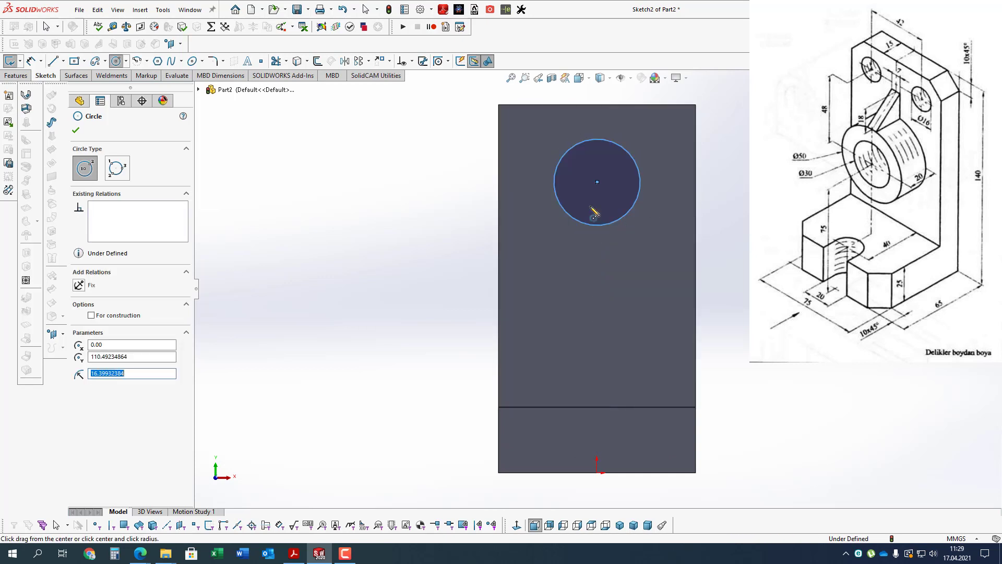
pyautogui.click(31, 60)
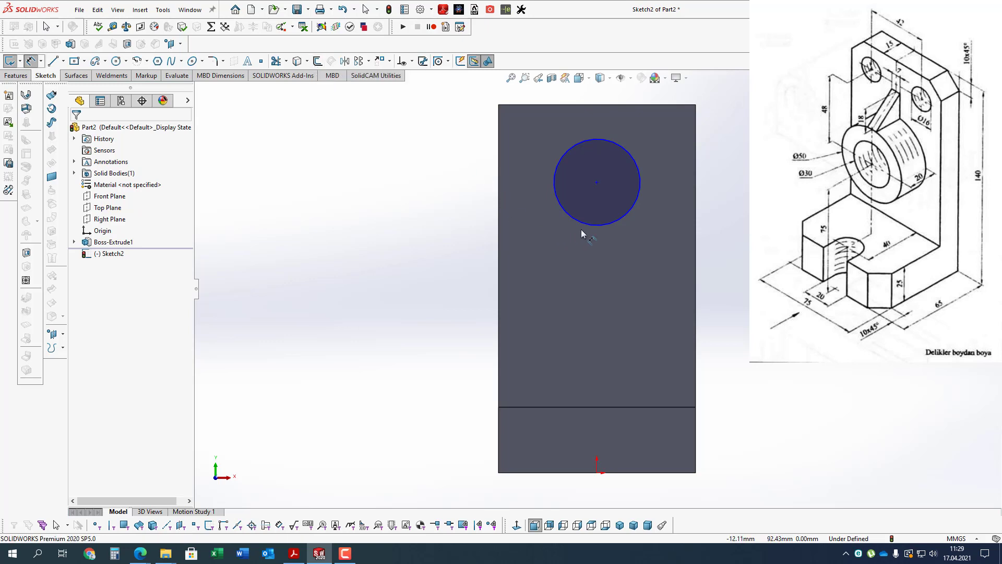
# Dimension the circle centre 75 above the bottom edge and its diameter to 50.
pyautogui.click(610, 223)
pyautogui.click(563, 473)
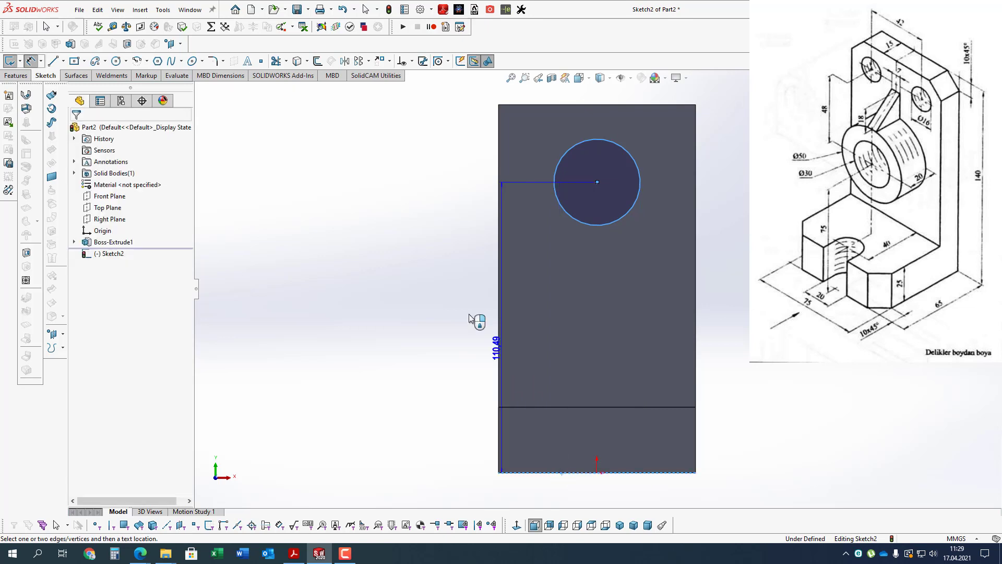
pyautogui.click(443, 313)
pyautogui.write('75')
pyautogui.press('Return')
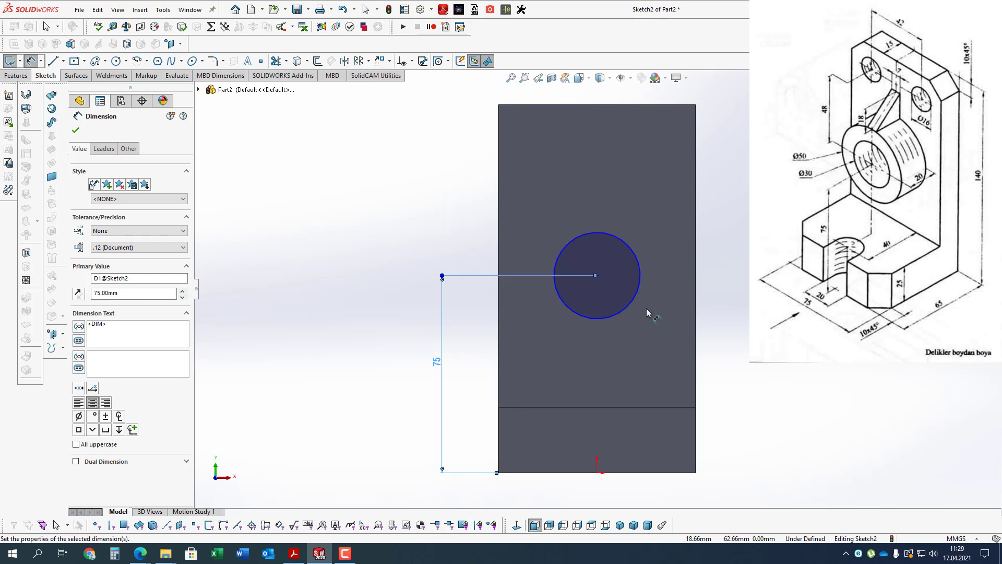
pyautogui.click(629, 243)
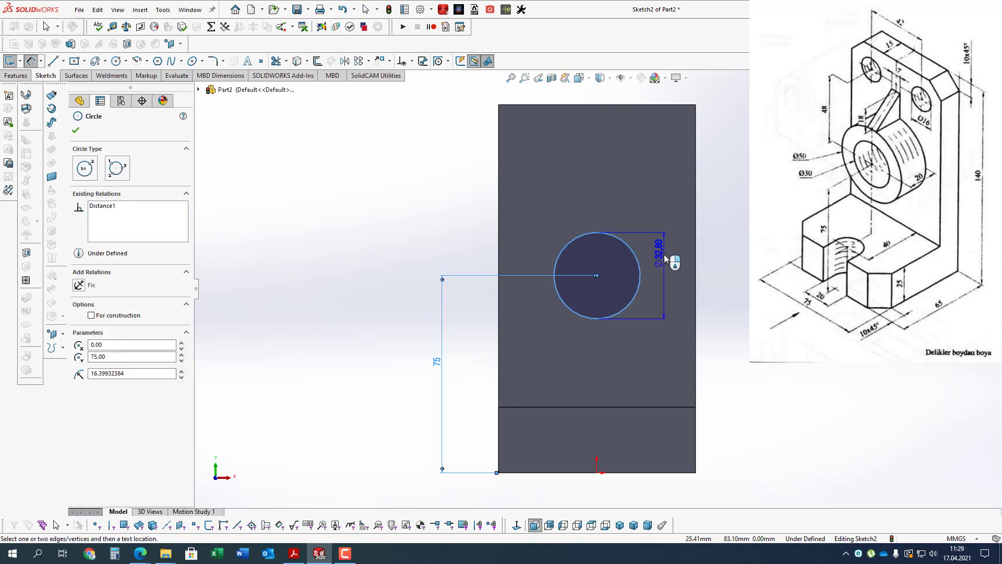
pyautogui.click(664, 255)
pyautogui.press('Return')
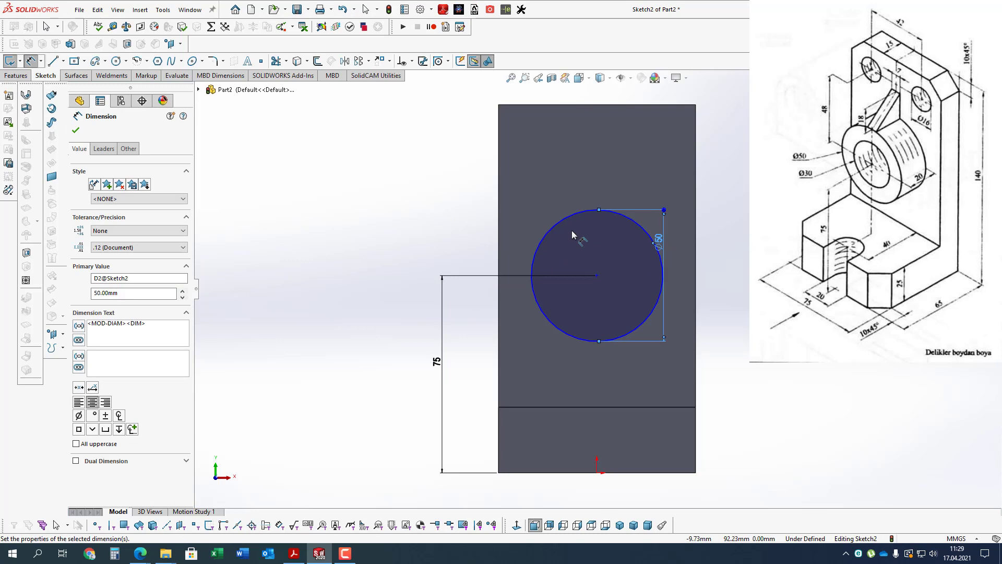
pyautogui.click(13, 76)
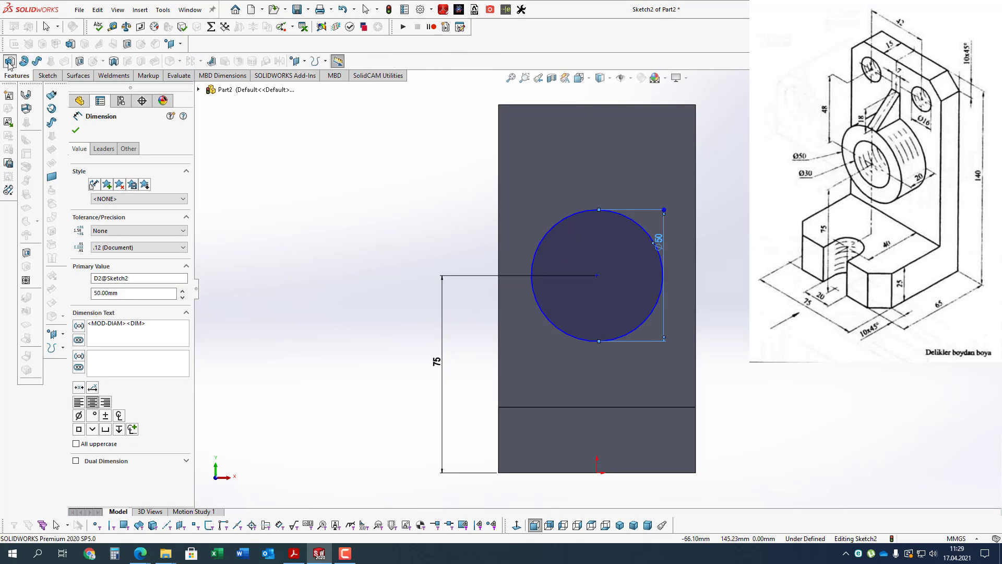
# Extrude the Ø50 circle 20 mm into Boss-Extrude2 and fit the view.
pyautogui.click(9, 63)
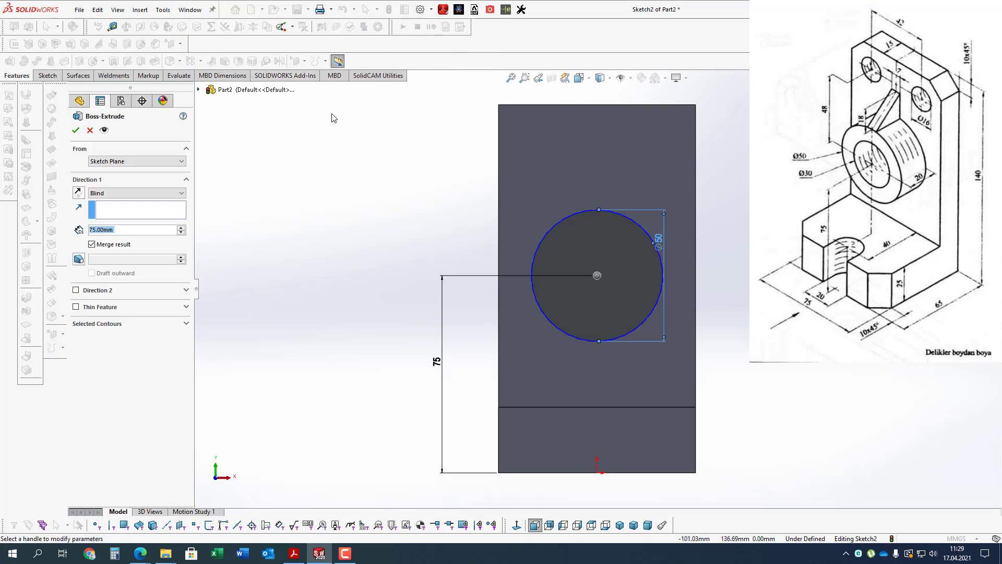
pyautogui.write('20')
pyautogui.press('Return')
pyautogui.click(76, 130)
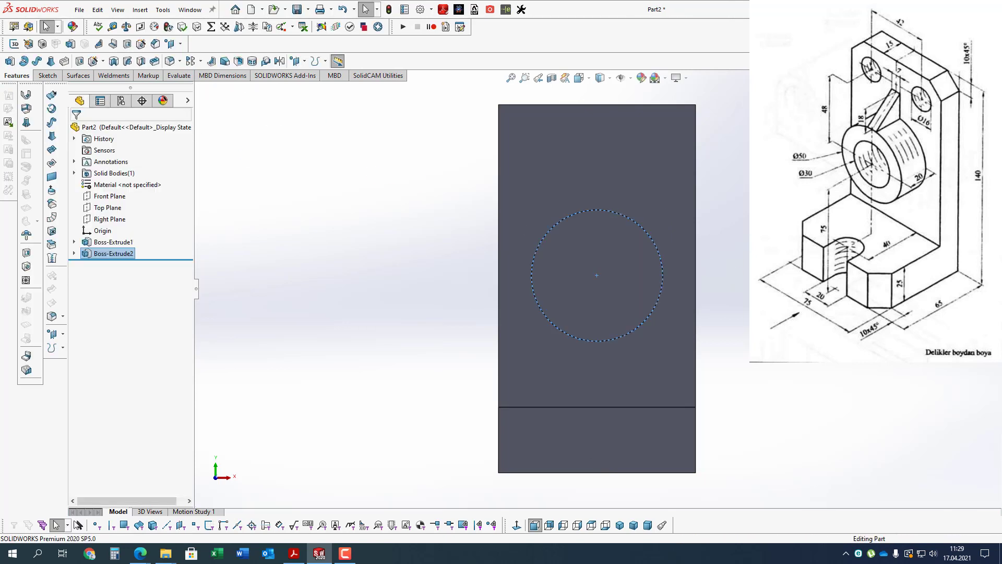
pyautogui.moveTo(521, 222); pyautogui.dragTo(747, 312, button='middle')
pyautogui.press('f')
pyautogui.press('Escape')
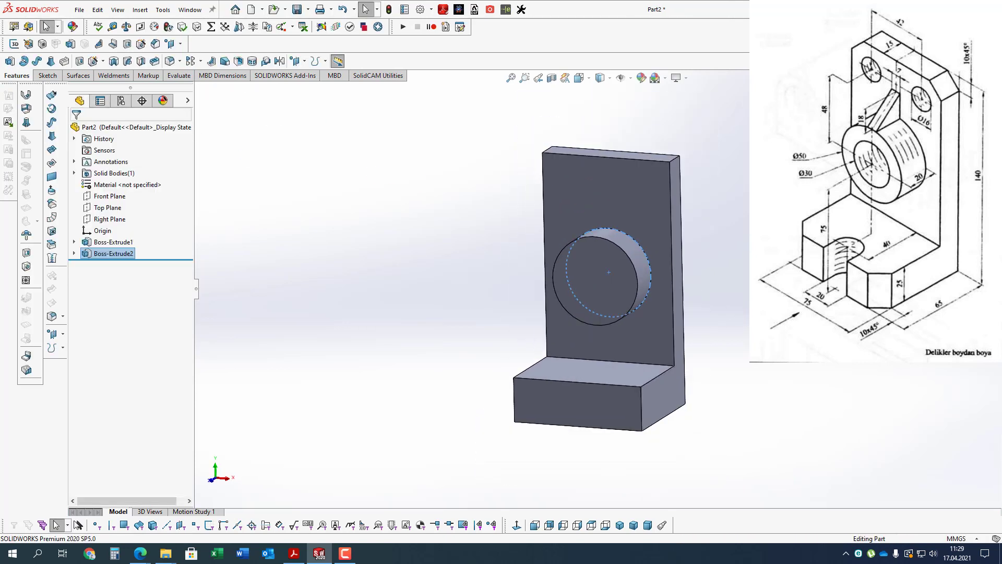
# Sketch a Ø30 circle at the centre of the boss face.
pyautogui.click(533, 272)
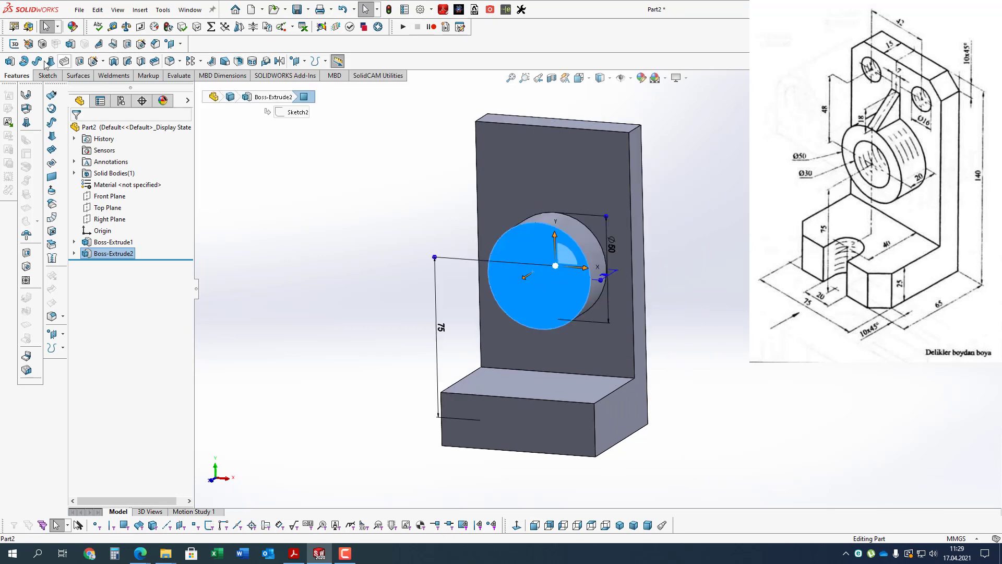
pyautogui.click(48, 77)
pyautogui.click(117, 61)
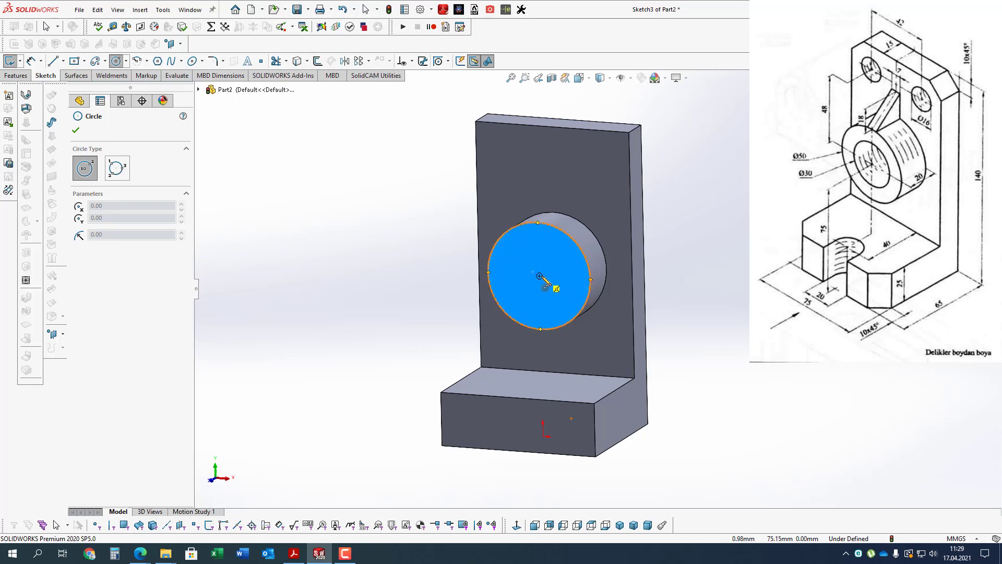
pyautogui.click(539, 276)
pyautogui.click(31, 61)
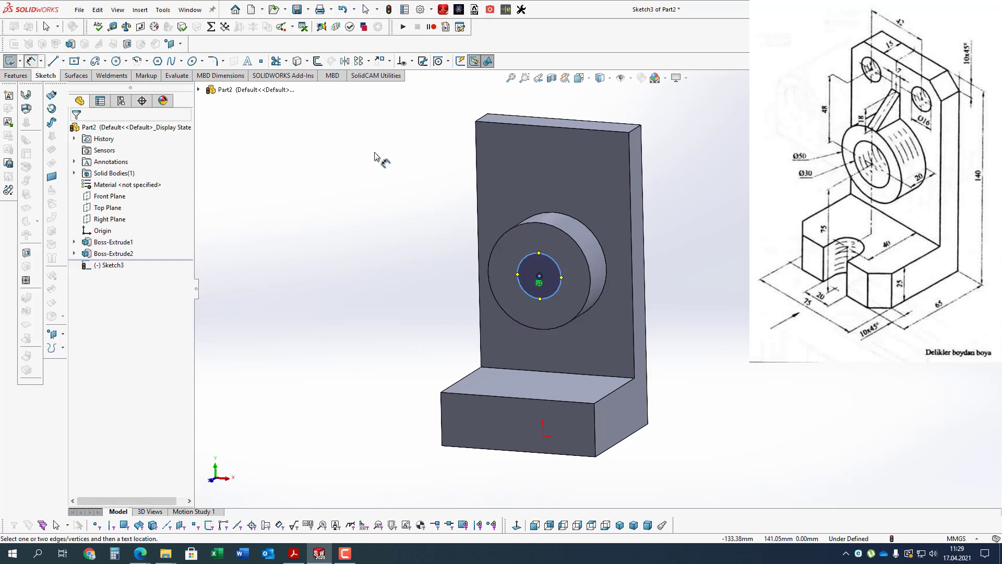
pyautogui.click(543, 254)
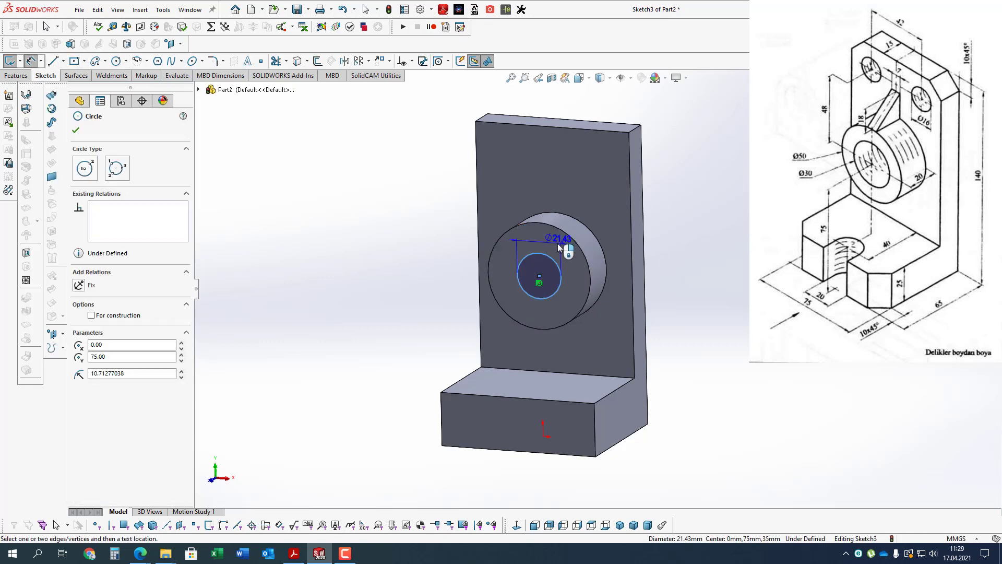
pyautogui.click(558, 243)
pyautogui.press('Return')
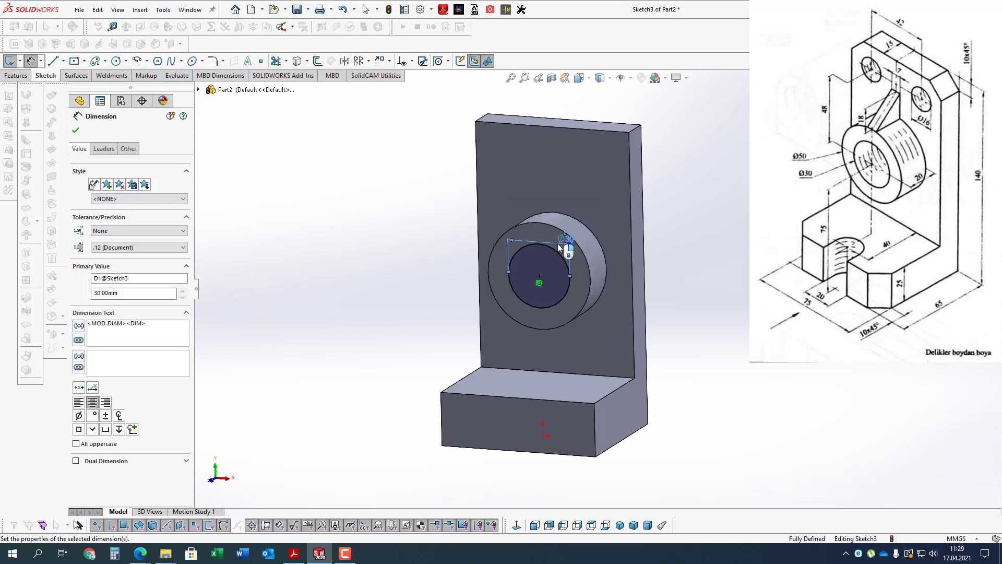
# Cut the Ø30 circle Through All to bore the boss and upright.
pyautogui.click(16, 75)
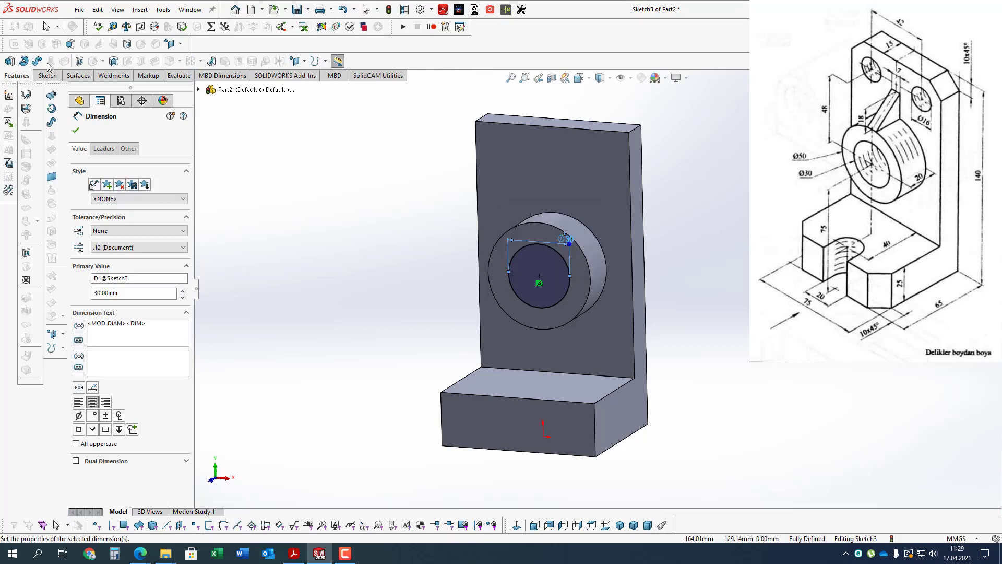
pyautogui.click(79, 61)
pyautogui.click(109, 193)
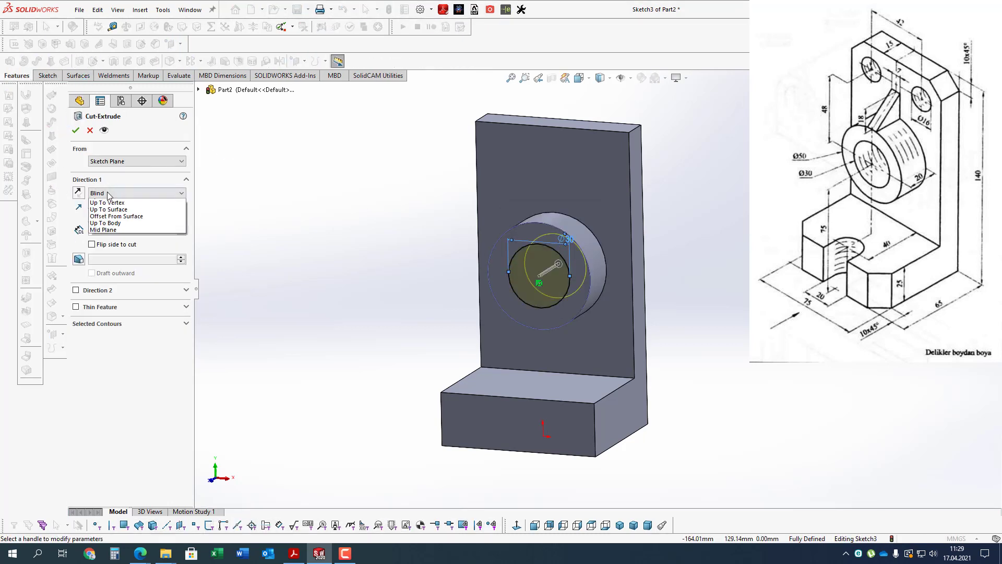
pyautogui.click(107, 207)
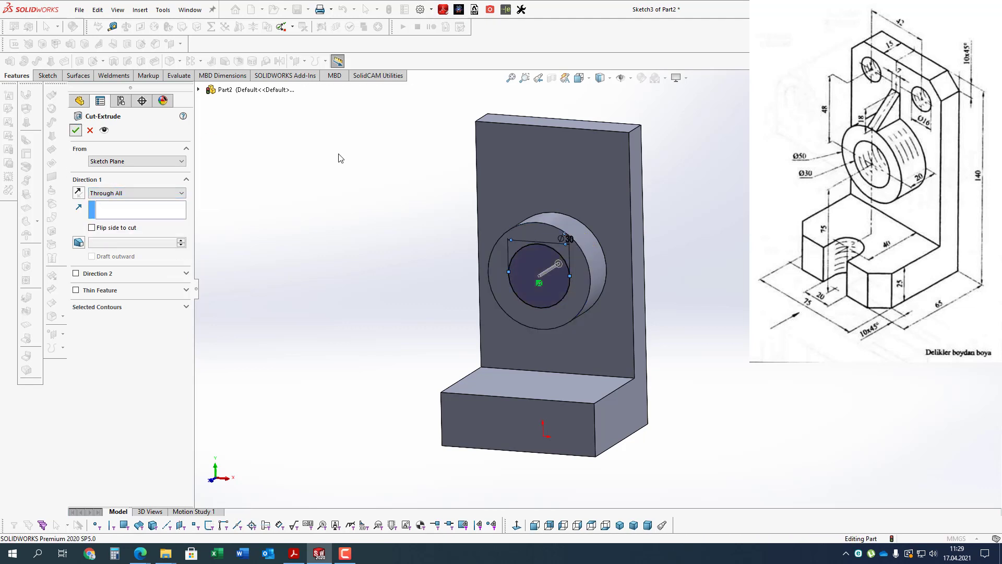
pyautogui.press('Return')
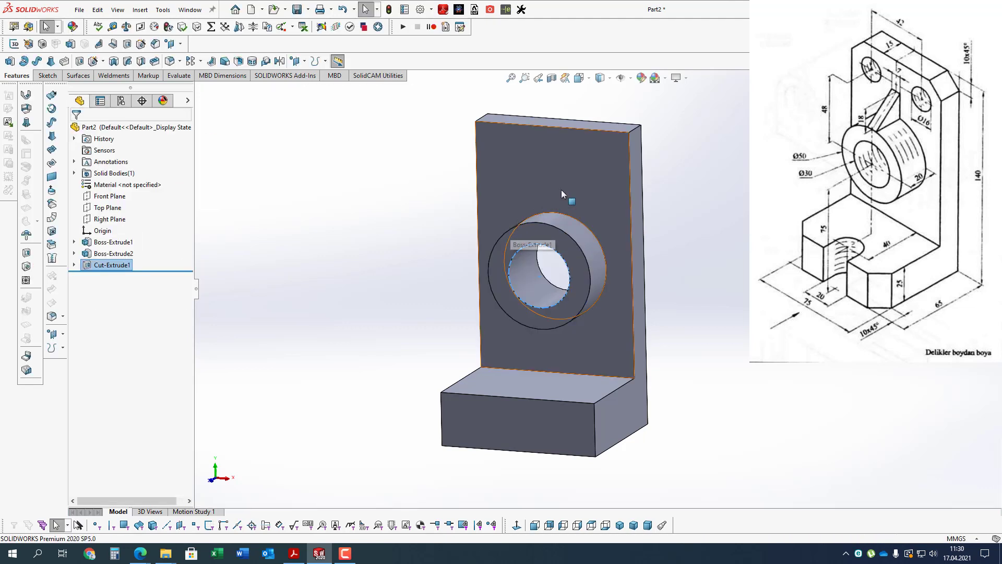
# Sketch a small circle near the upper-left corner of the upright face.
pyautogui.click(559, 163)
pyautogui.click(46, 75)
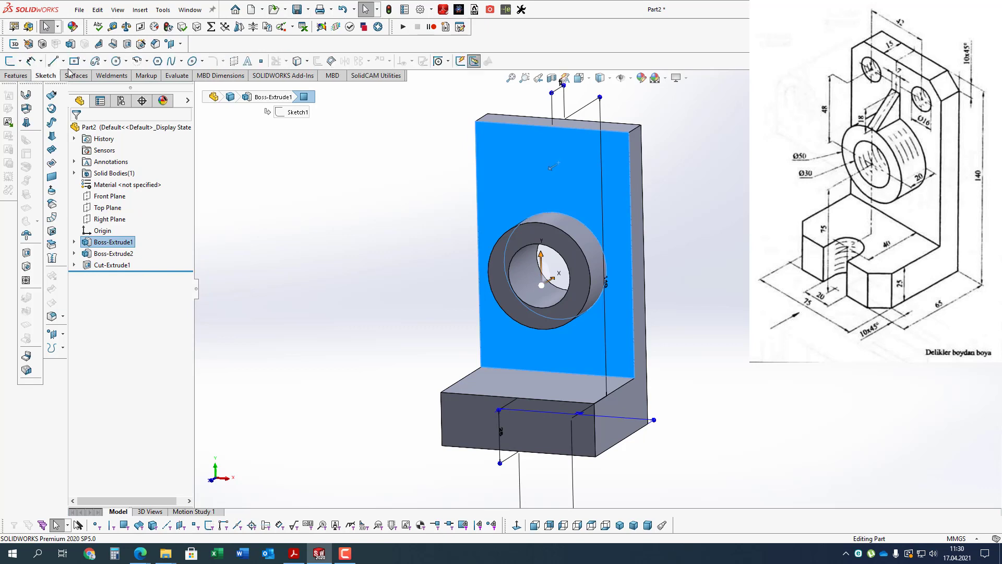
pyautogui.click(116, 61)
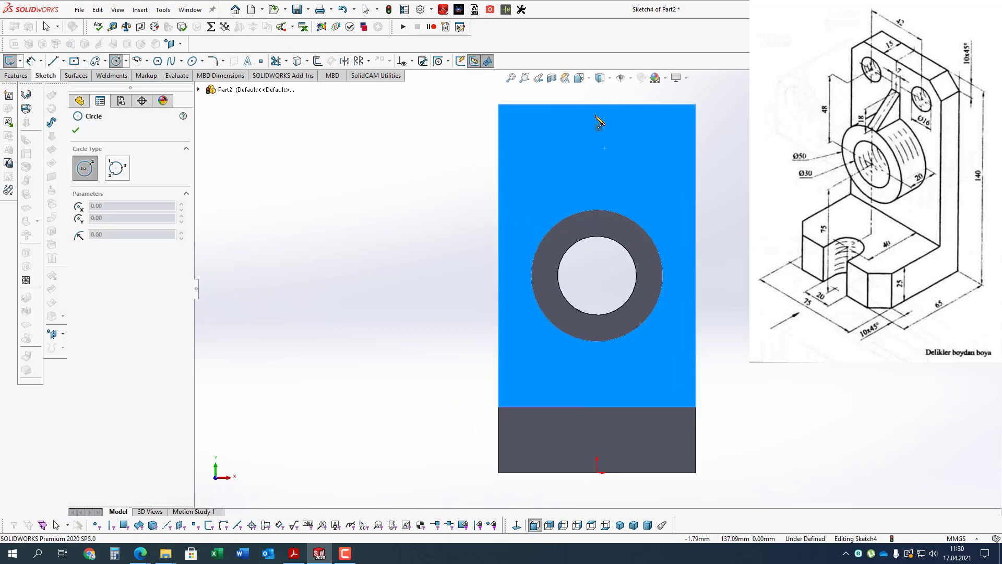
pyautogui.click(535, 133)
pyautogui.click(552, 137)
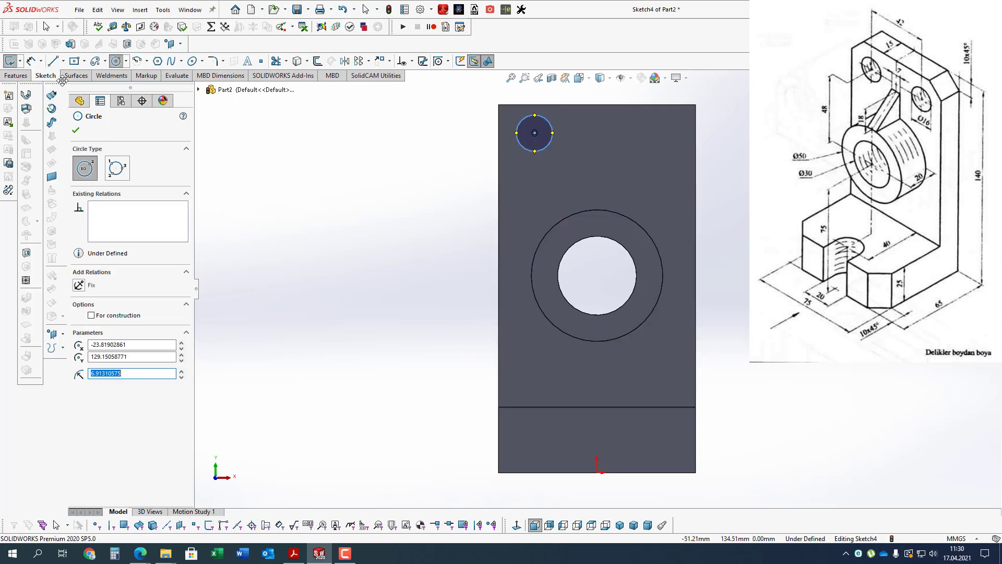
# Draw a vertical centerline from the origin up to the plate's top edge.
pyautogui.click(63, 61)
pyautogui.click(79, 84)
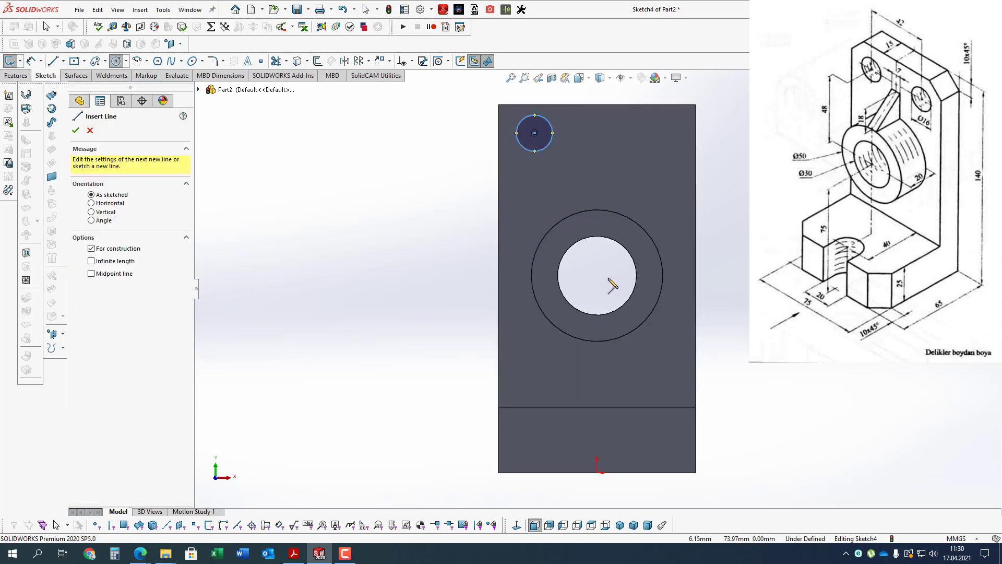
pyautogui.click(598, 473)
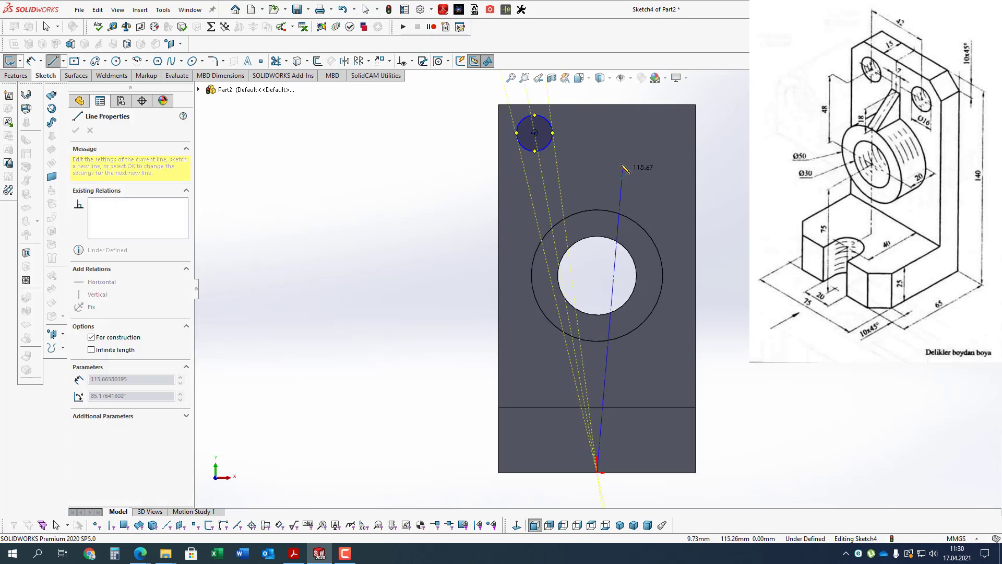
pyautogui.click(599, 92)
pyautogui.press('Escape')
pyautogui.scroll(1, 629, 139)
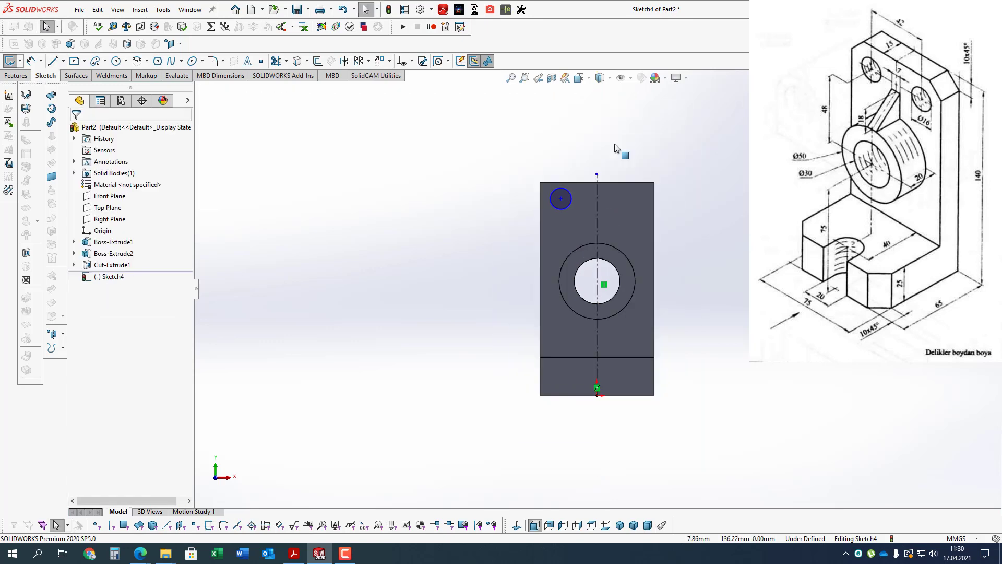
pyautogui.scroll(-1, 583, 222)
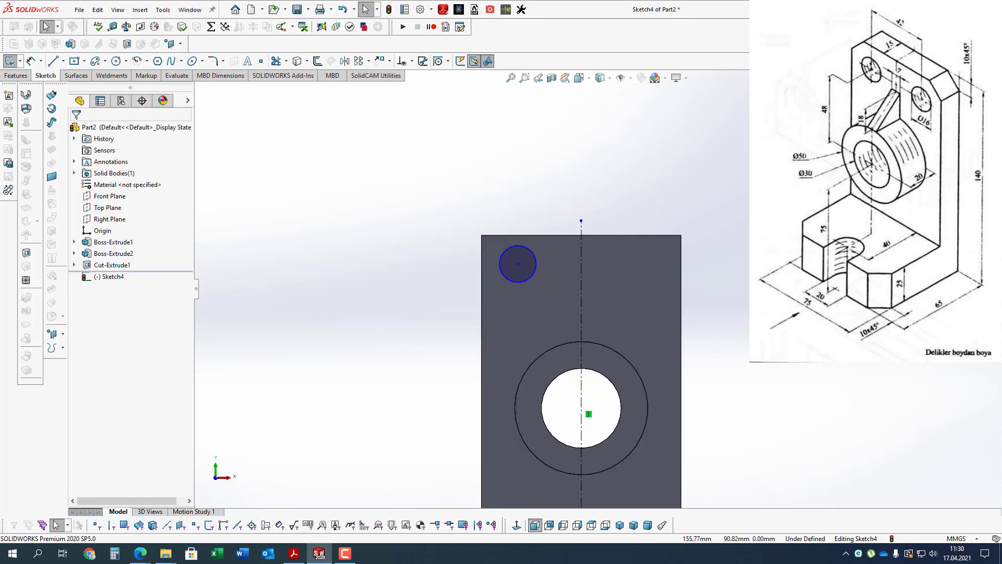
# Mirror the small circle across the vertical centerline.
pyautogui.click(345, 61)
pyautogui.click(532, 256)
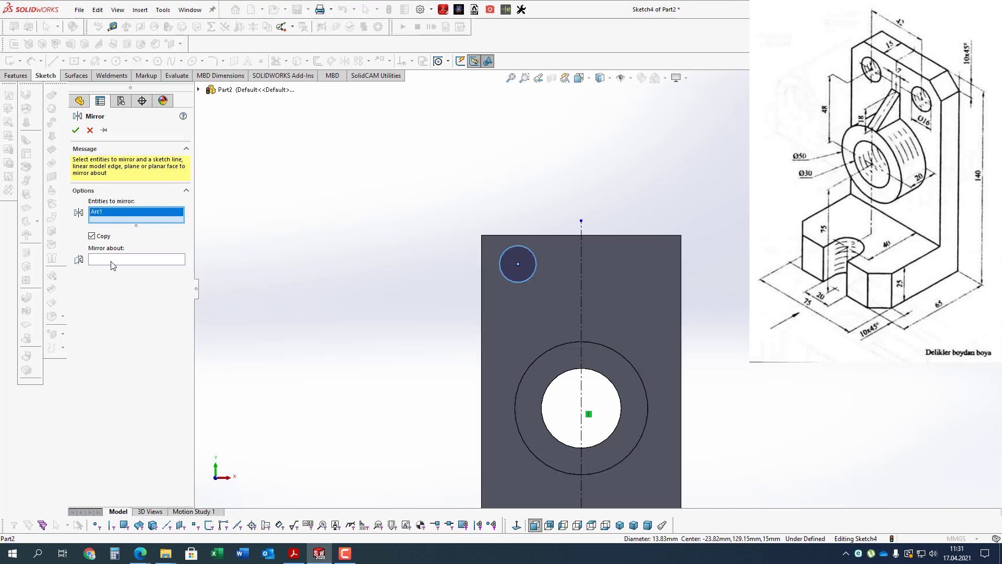
pyautogui.click(581, 259)
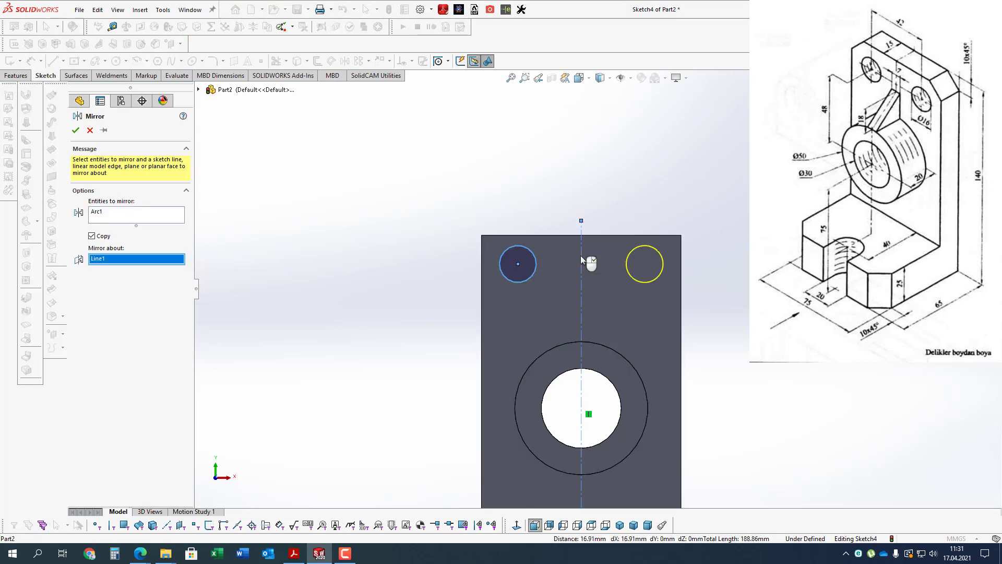
pyautogui.press('Return')
# Dimension the circle centres 42 apart and 48 above the Ø30 hole centre.
pyautogui.click(31, 61)
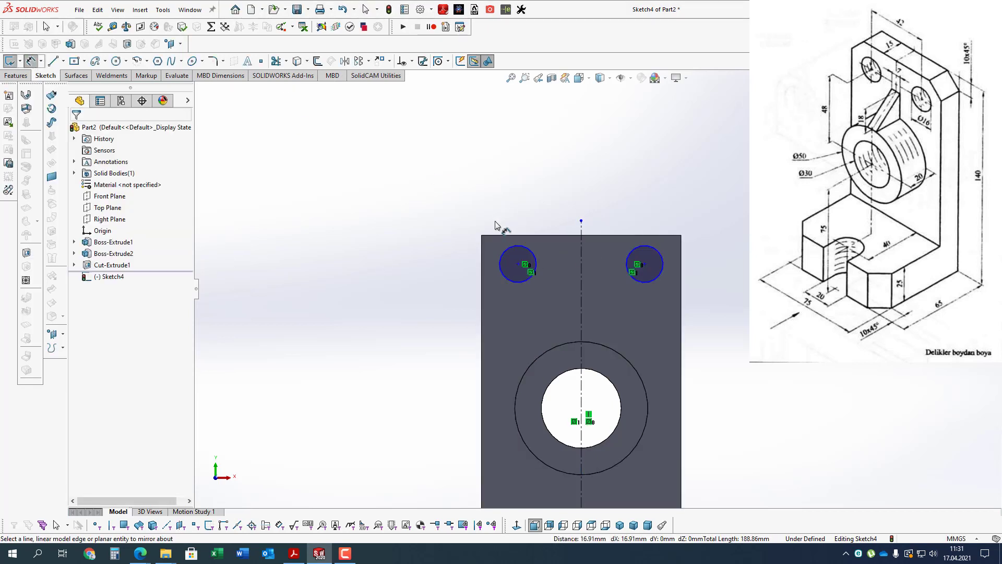
pyautogui.click(504, 251)
pyautogui.click(638, 249)
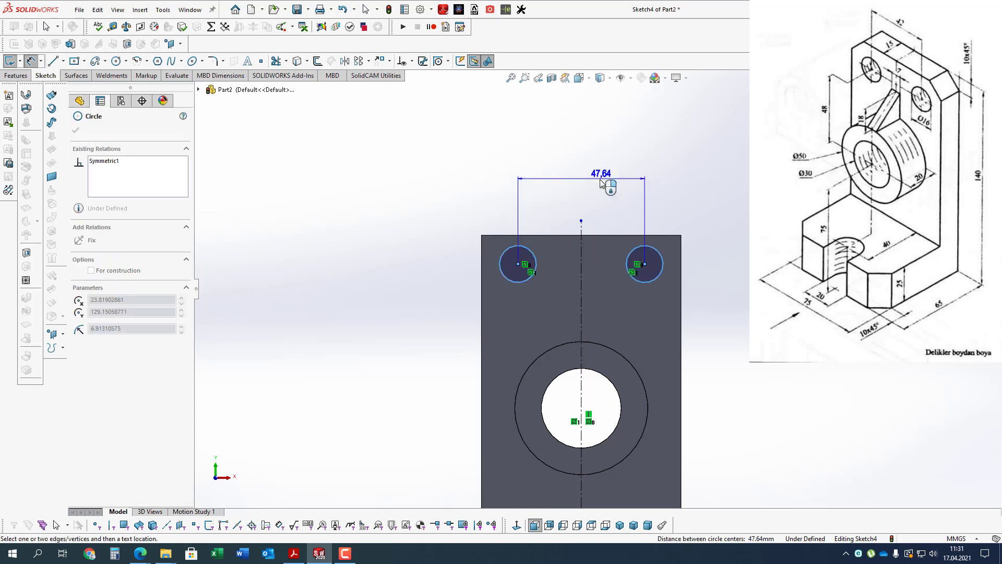
pyautogui.click(594, 180)
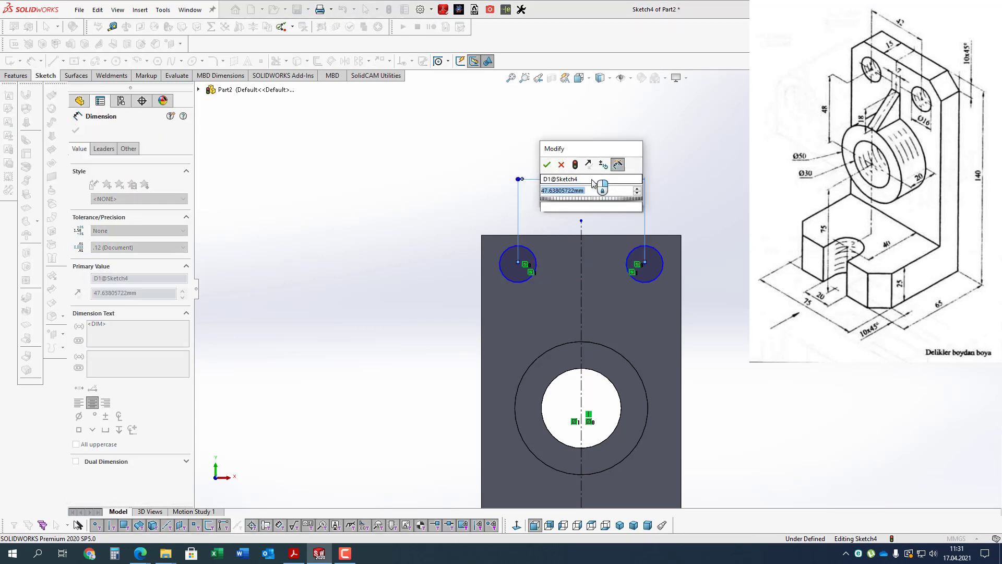
pyautogui.write('42')
pyautogui.press('Return')
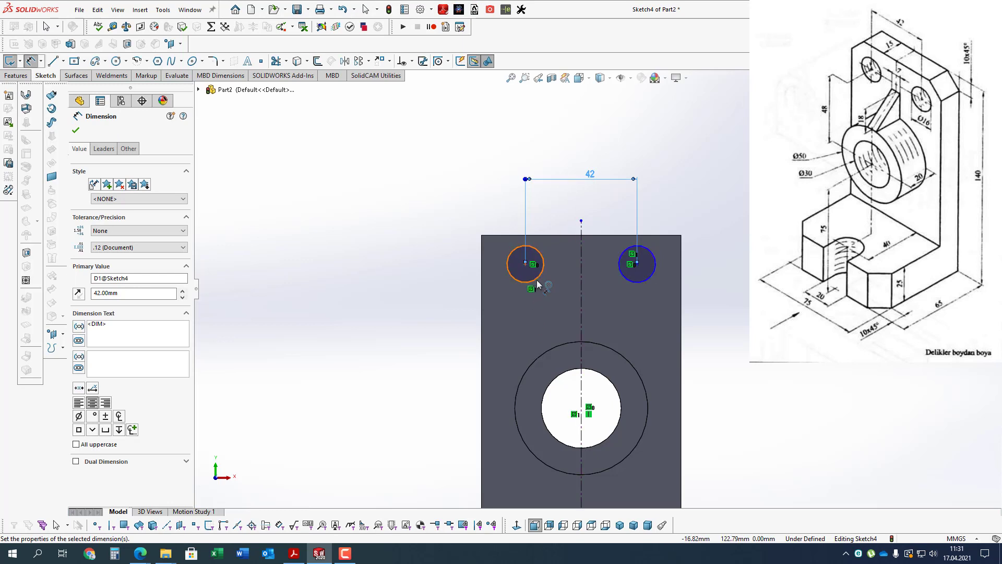
pyautogui.click(539, 279)
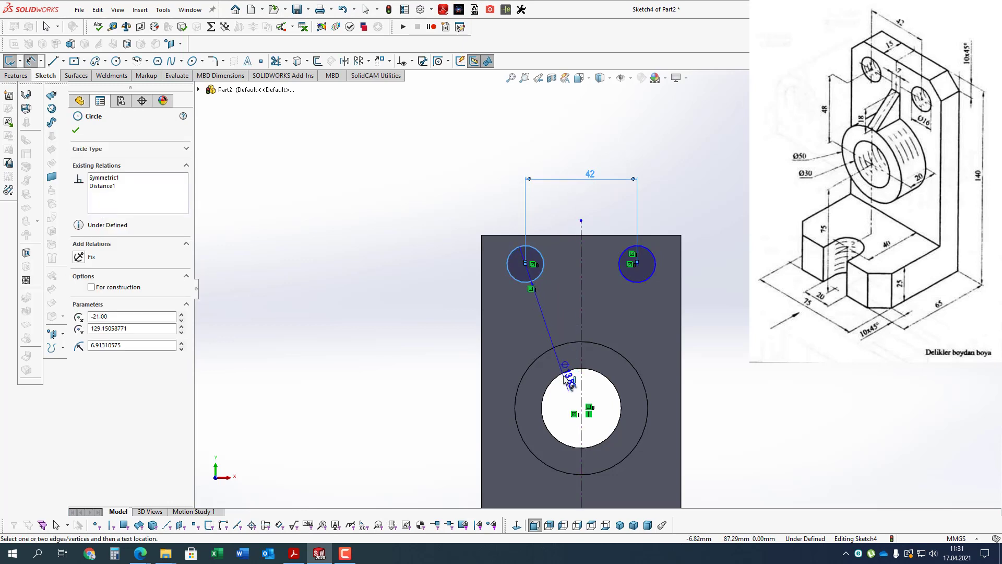
pyautogui.click(564, 374)
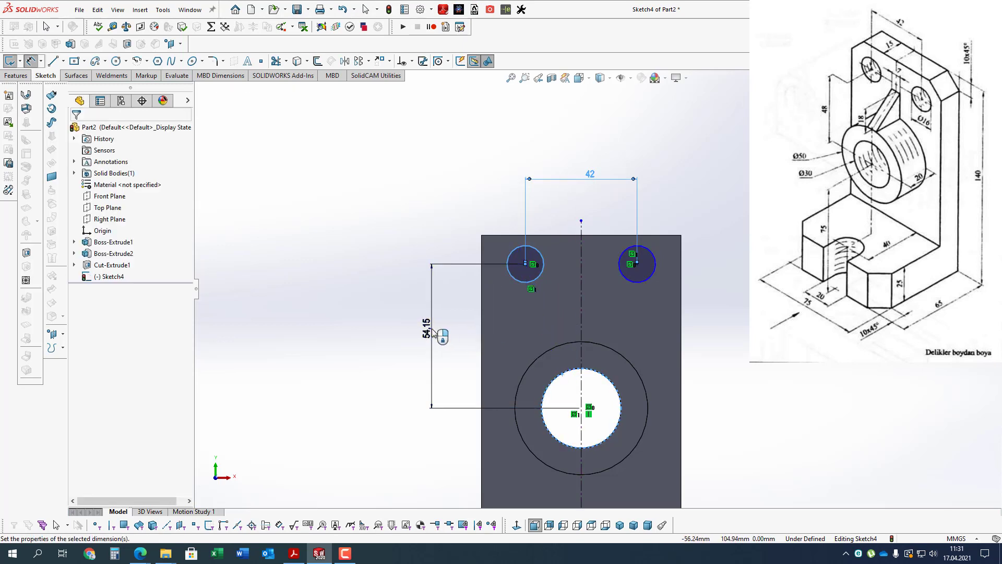
pyautogui.click(433, 332)
pyautogui.write('48')
pyautogui.press('Return')
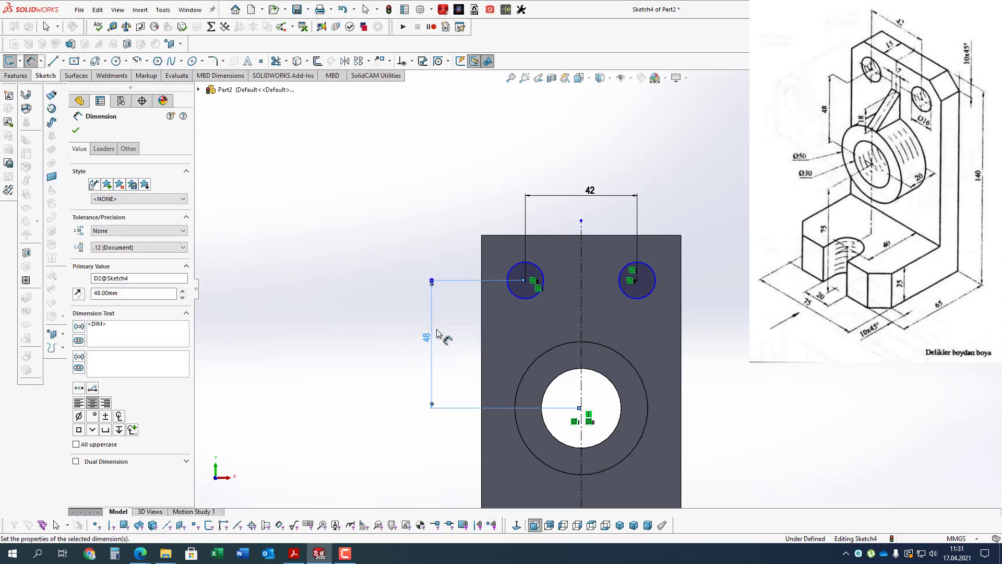
pyautogui.click(76, 129)
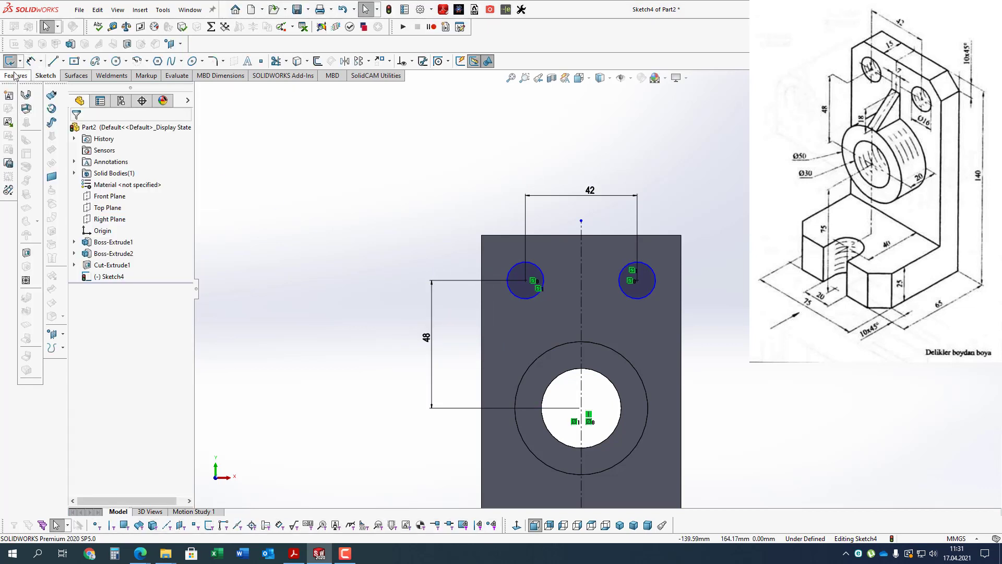
pyautogui.click(17, 75)
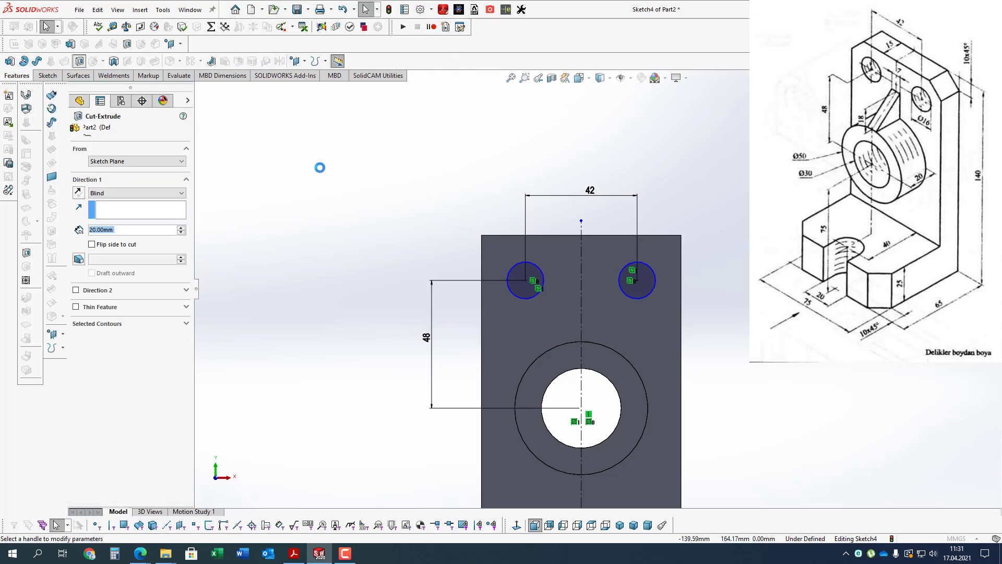
# Cut both small circles Through All as Cut-Extrude2, then view at an angle.
pyautogui.click(111, 194)
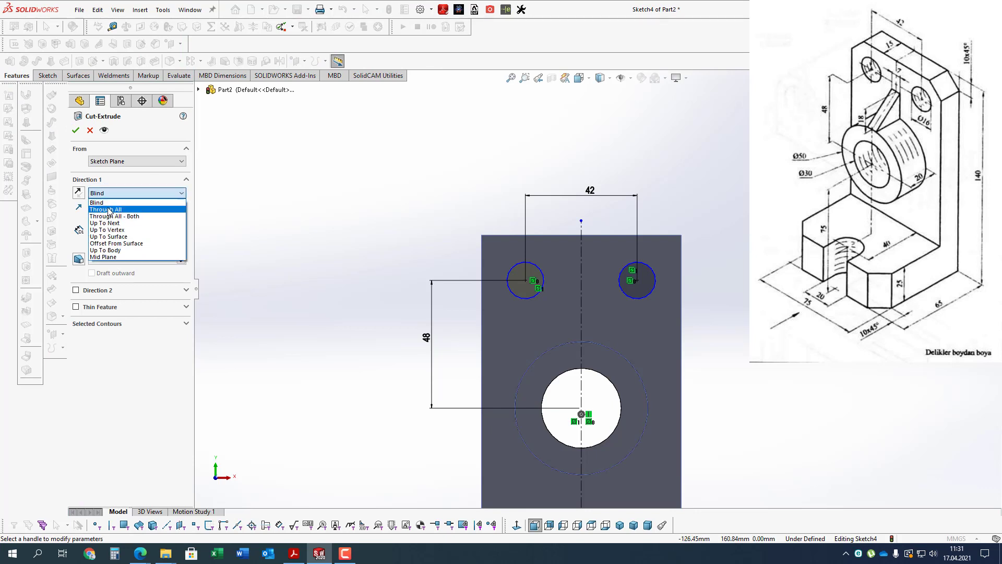
pyautogui.click(105, 210)
pyautogui.click(76, 131)
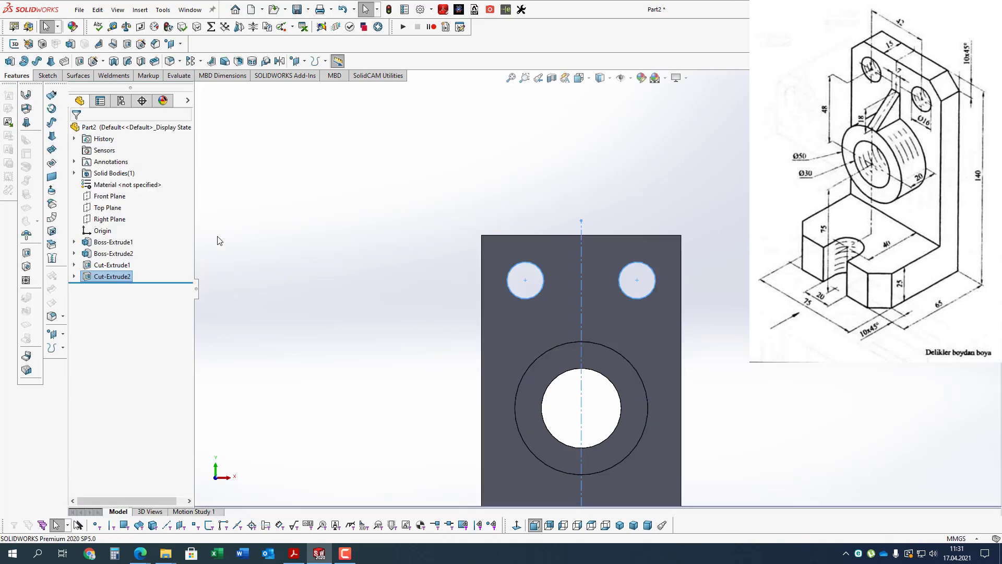
pyautogui.moveTo(444, 266); pyautogui.dragTo(453, 256, button='right')
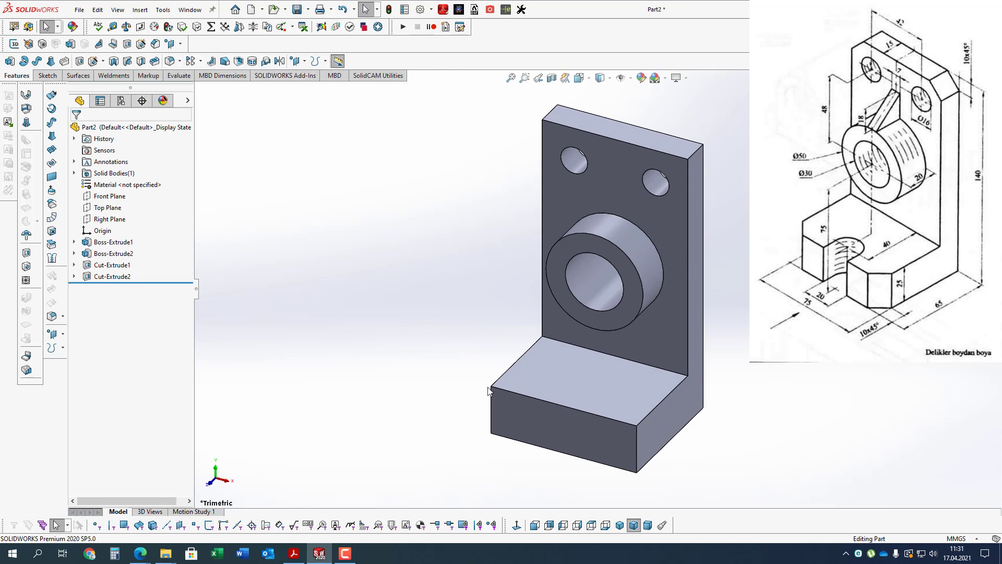
# Open a sketch on the base block's top face, view it normal-to, and pick Straight Slot.
pyautogui.click(561, 404)
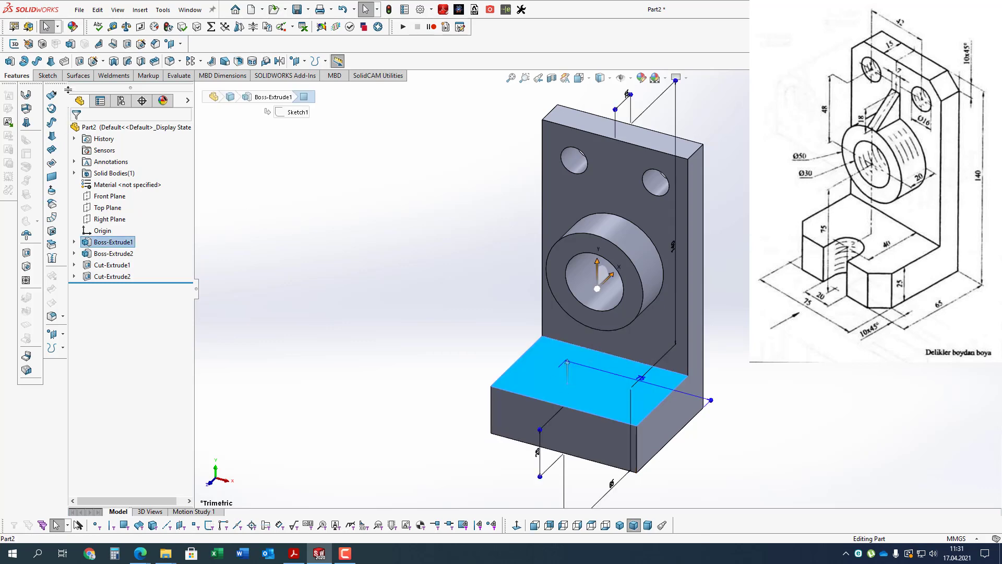
pyautogui.click(46, 75)
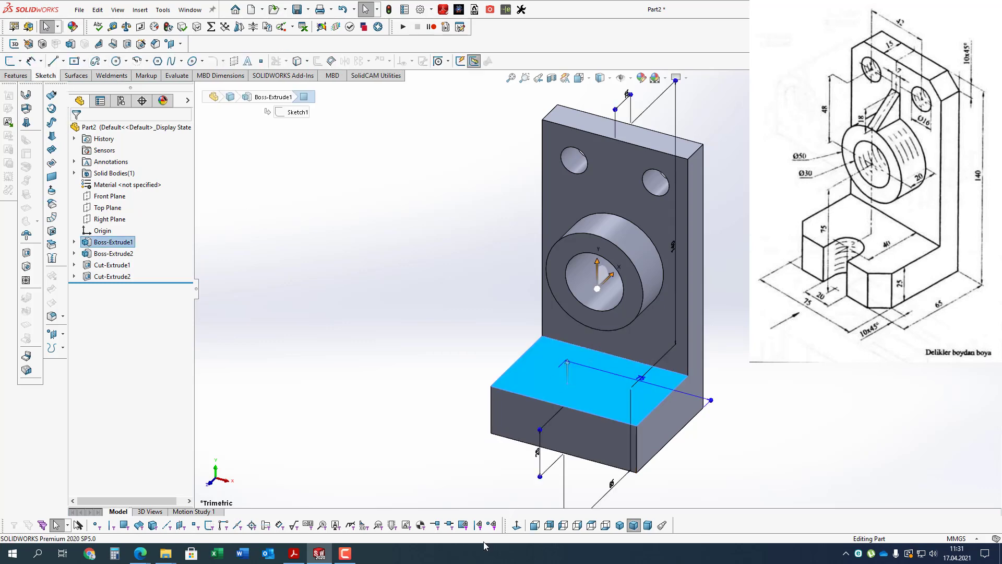
pyautogui.click(518, 527)
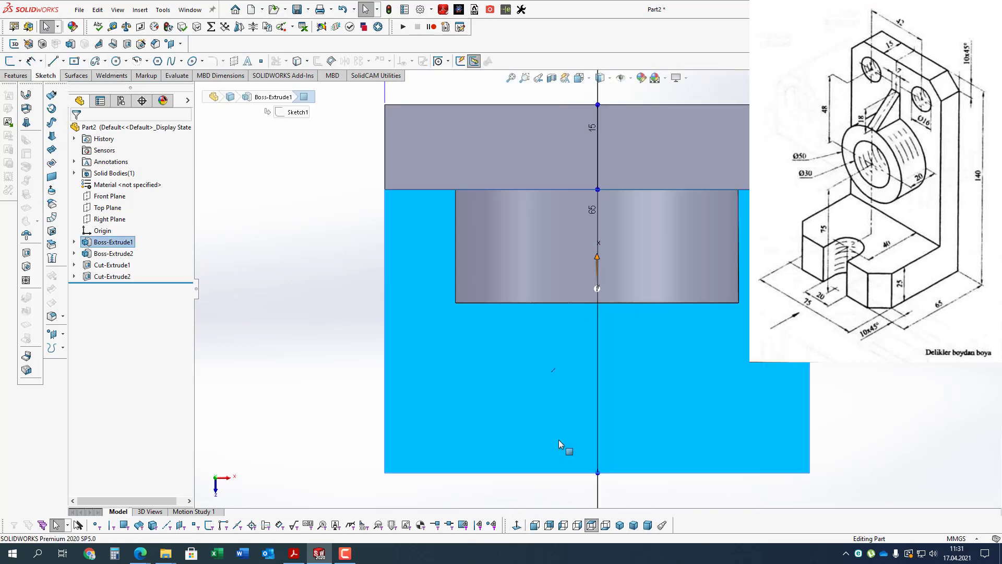
pyautogui.press('f')
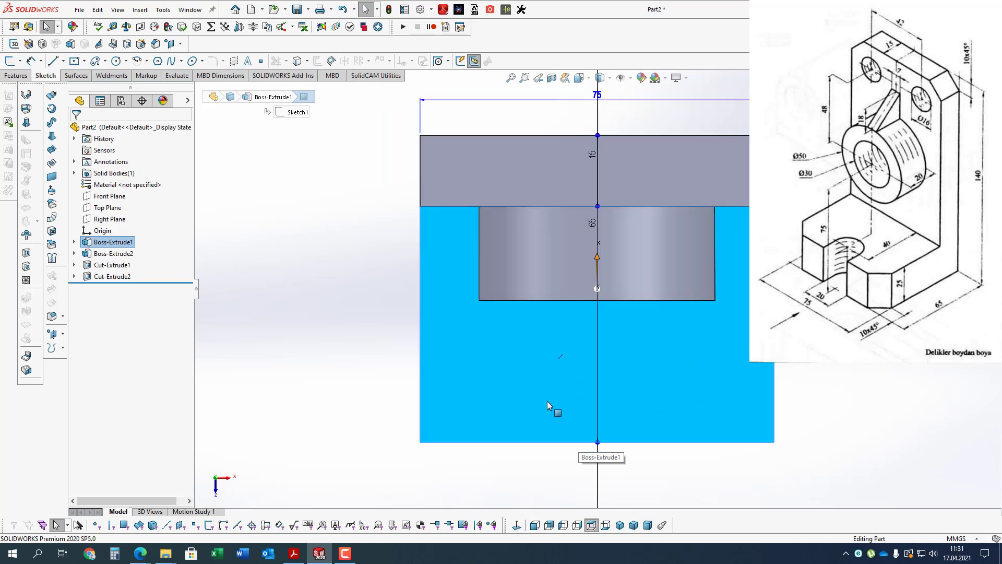
pyautogui.click(106, 62)
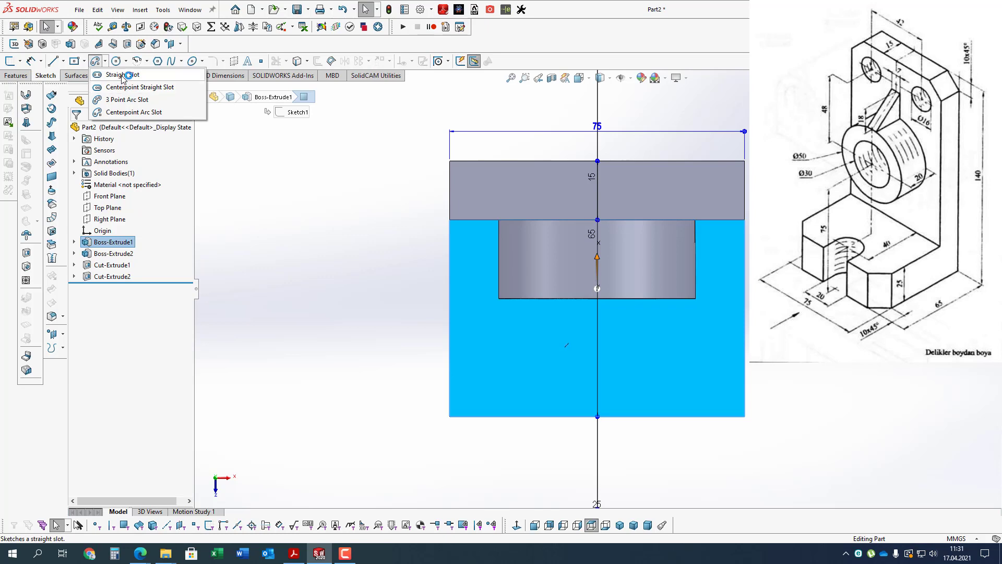
pyautogui.click(122, 75)
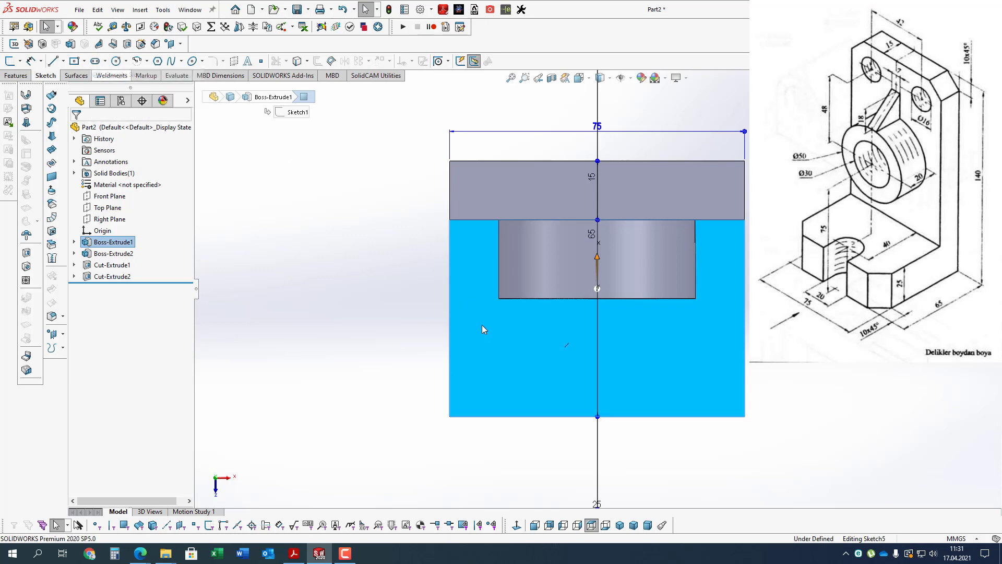
# Draw a vertical straight slot starting at the base's bottom-edge midpoint.
pyautogui.click(596, 416)
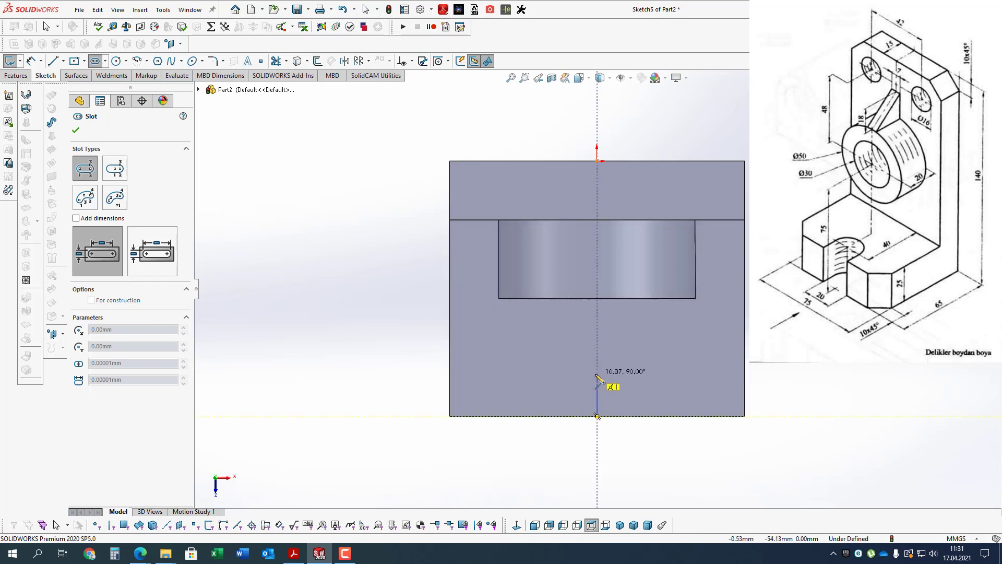
pyautogui.click(597, 374)
pyautogui.click(615, 395)
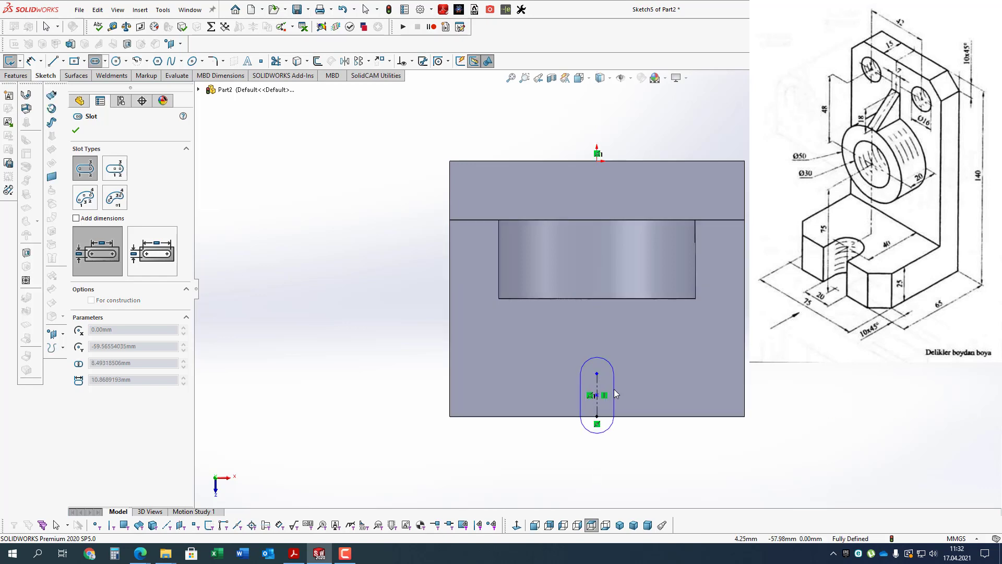
pyautogui.click(619, 395)
# Dimension the slot width as 20 mm.
pyautogui.click(31, 61)
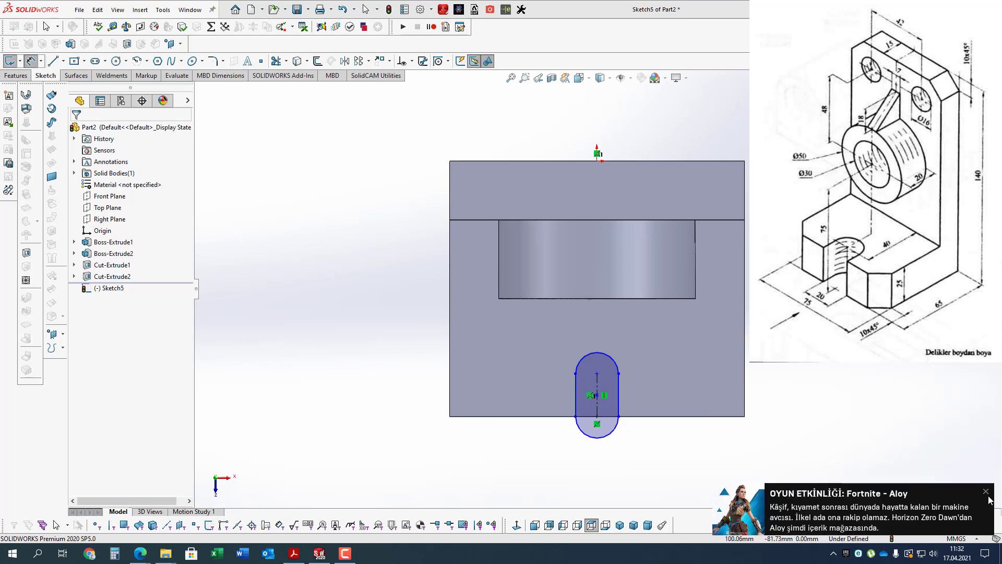
pyautogui.click(986, 492)
pyautogui.click(617, 389)
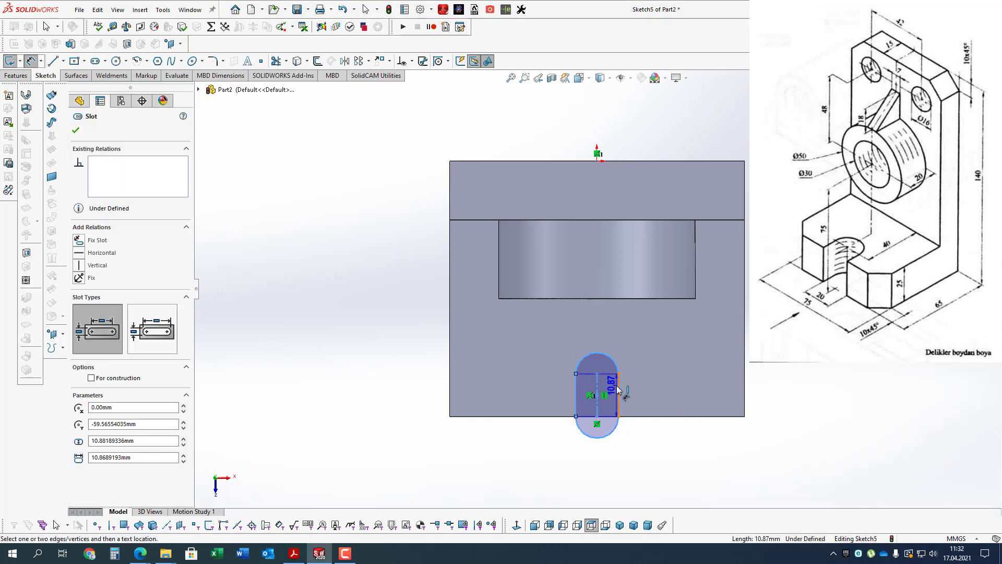
pyautogui.click(607, 447)
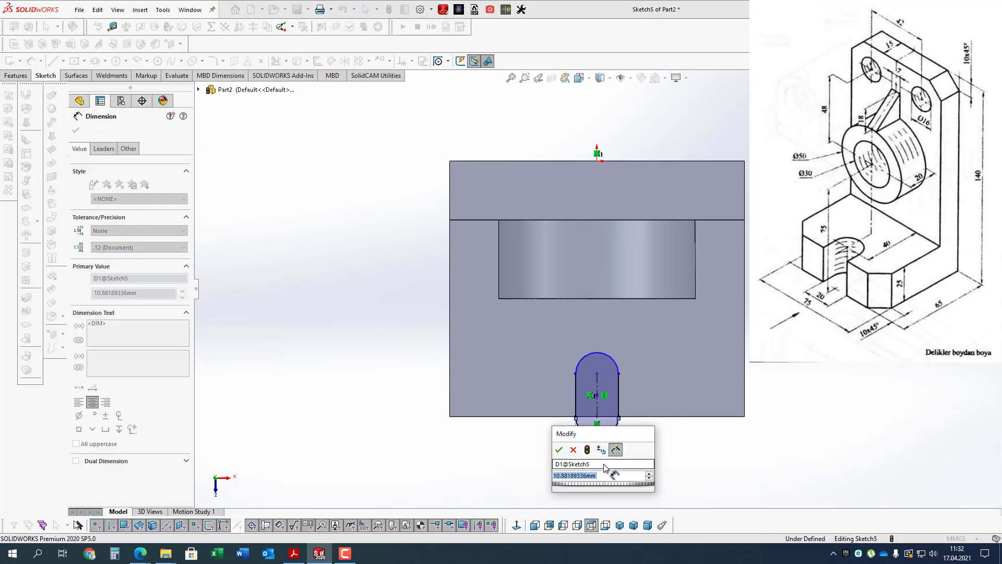
pyautogui.write('20')
pyautogui.press('Return')
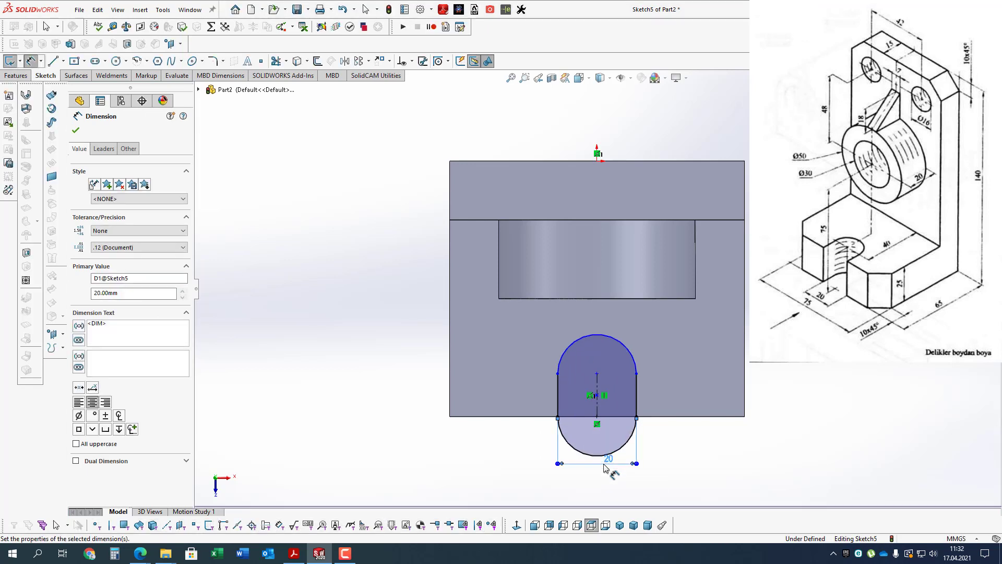
# Dimension the slot's top arc centre 40 mm from the upper edge.
pyautogui.click(628, 351)
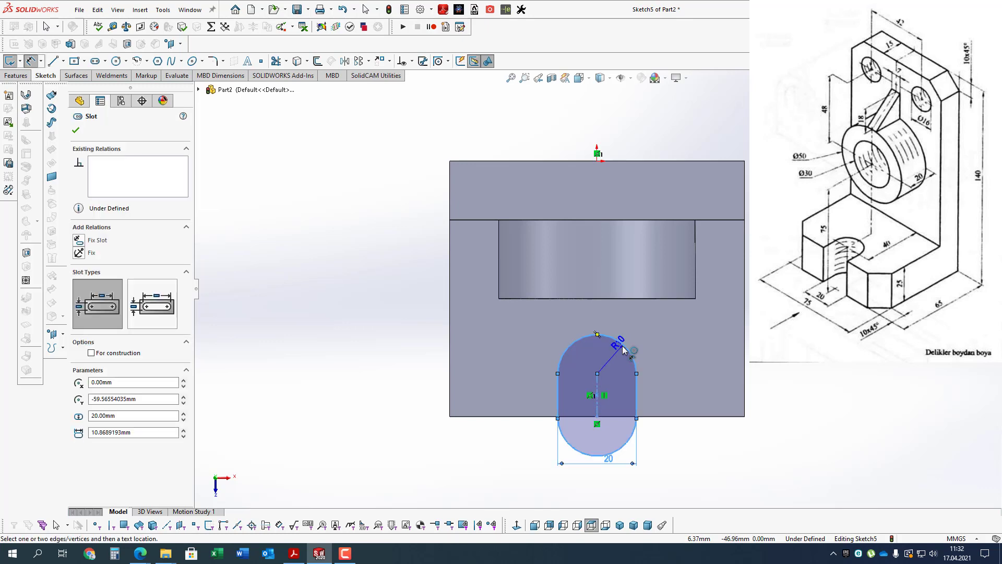
pyautogui.click(731, 219)
pyautogui.click(817, 372)
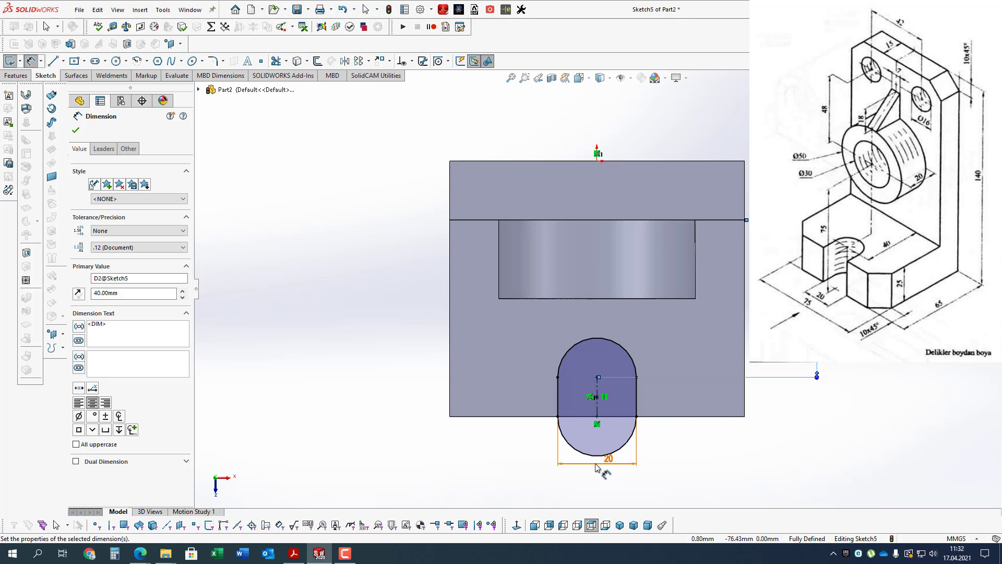
pyautogui.press('Escape')
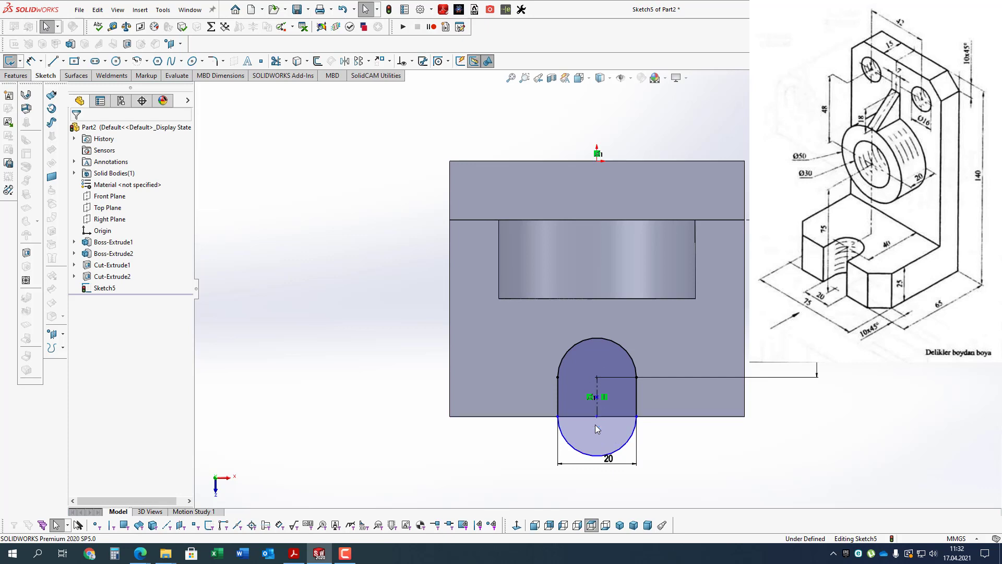
# Stretch the slot's lower end down past the base's front edge.
pyautogui.click(597, 418)
pyautogui.moveTo(603, 439); pyautogui.dragTo(603, 469)
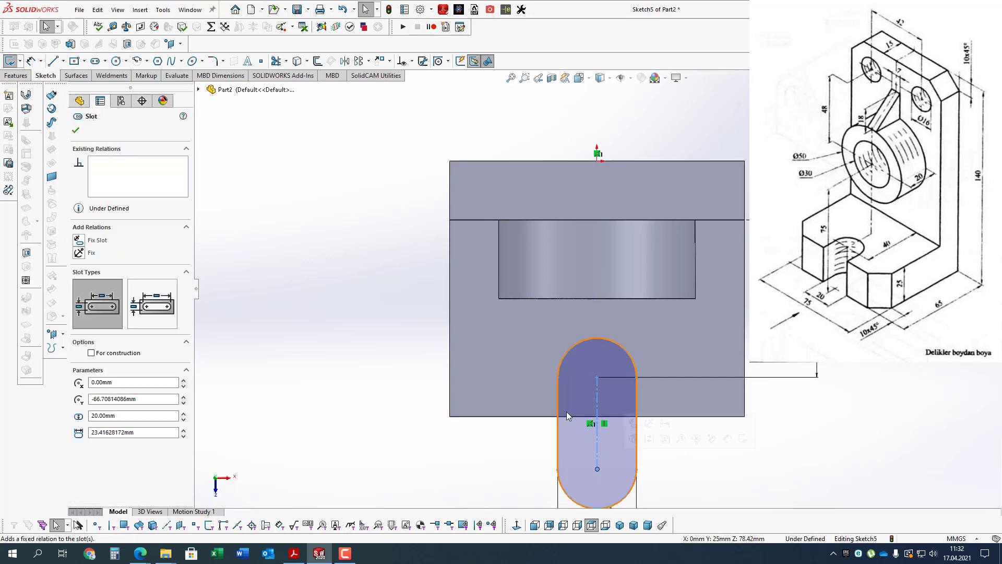
pyautogui.scroll(3, 597, 288)
# Cut the slot sketch Through All as an extruded cut.
pyautogui.click(15, 75)
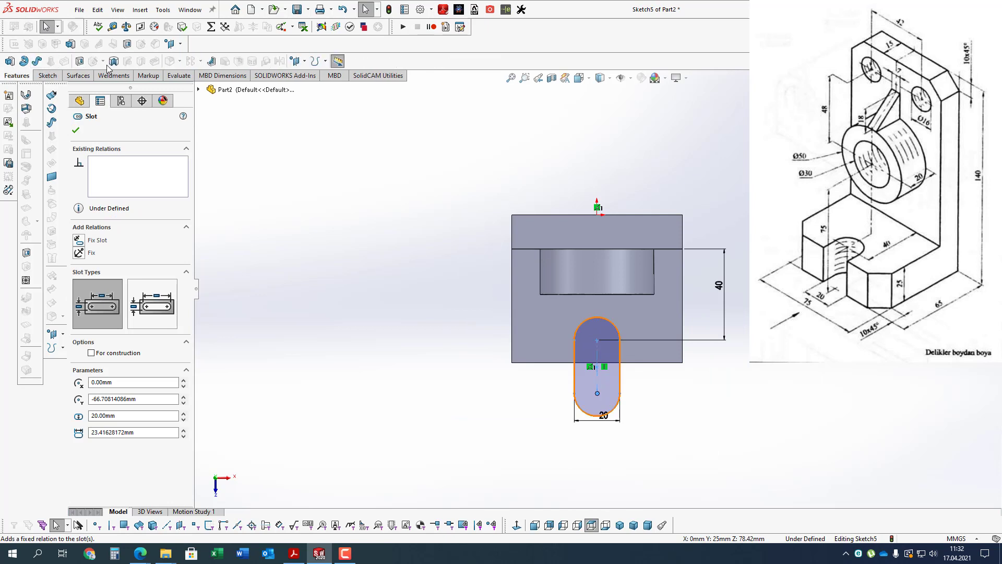
pyautogui.click(81, 62)
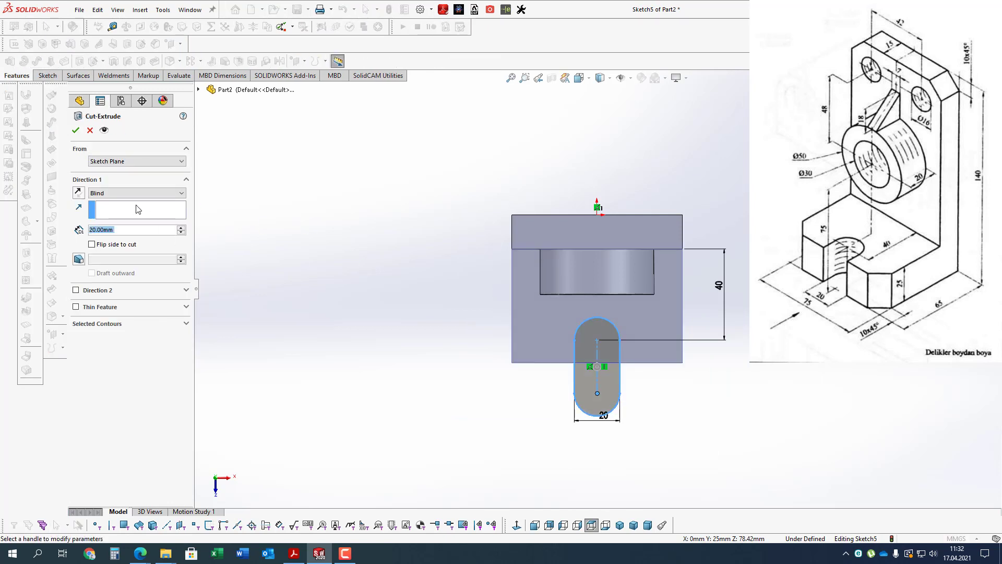
pyautogui.click(131, 192)
pyautogui.click(120, 202)
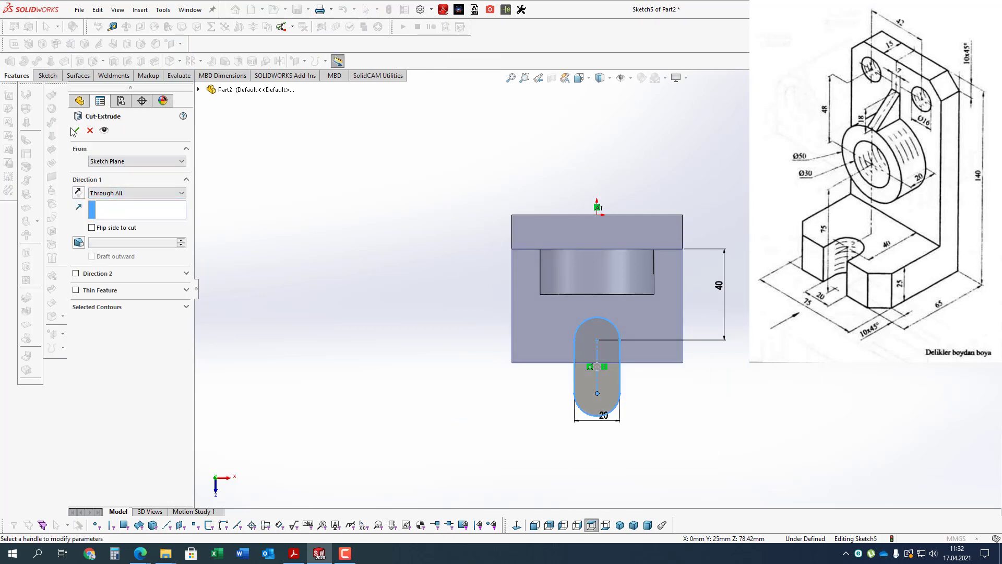
pyautogui.moveTo(492, 425); pyautogui.dragTo(450, 343, button='middle')
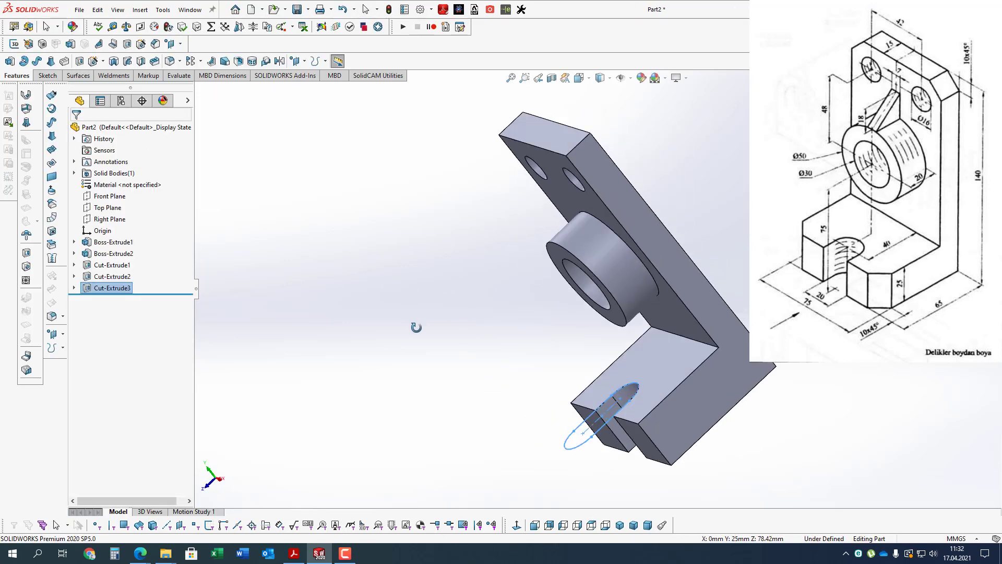
pyautogui.press('Escape')
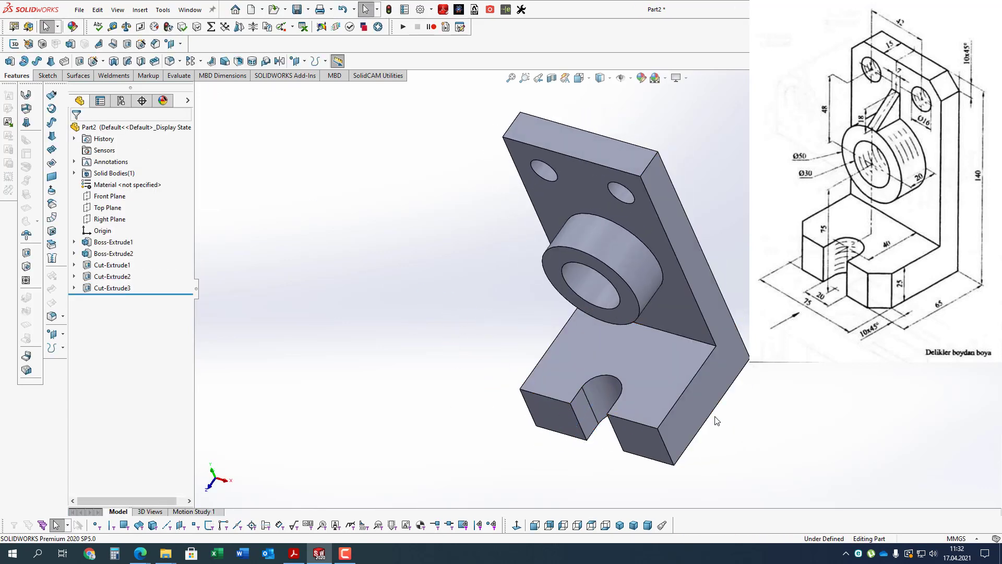
pyautogui.scroll(3, 667, 381)
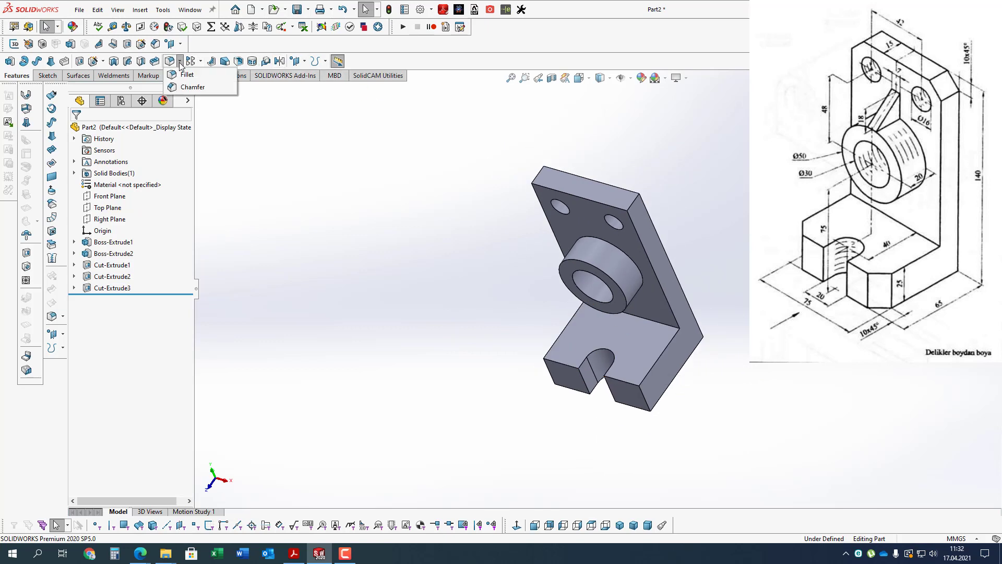
# Chamfer the plate's two top corner edges and the base's two front corner edges at 10 mm.
pyautogui.click(630, 201)
pyautogui.click(534, 181)
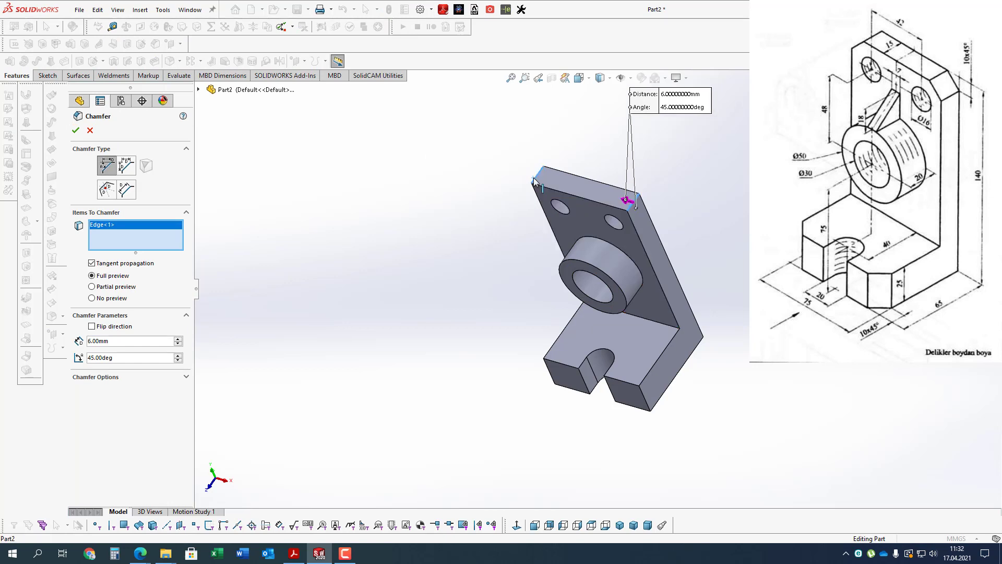
pyautogui.click(647, 401)
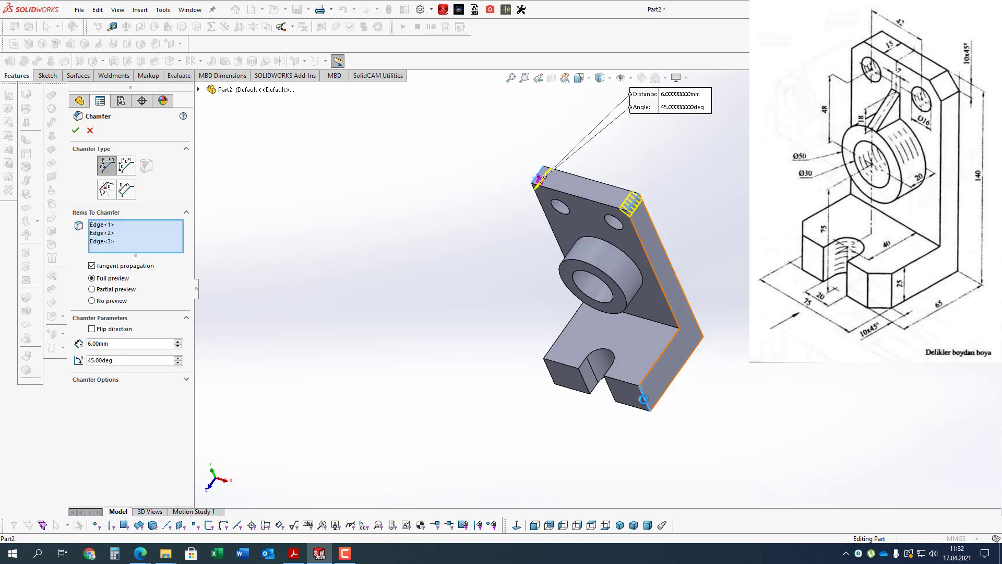
pyautogui.click(553, 375)
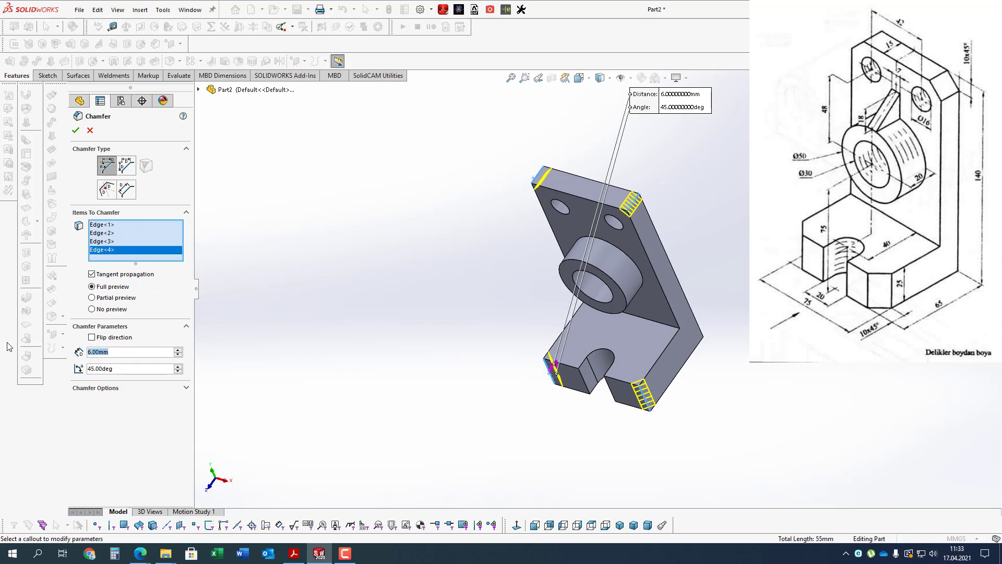
pyautogui.write('10')
pyautogui.press('Return')
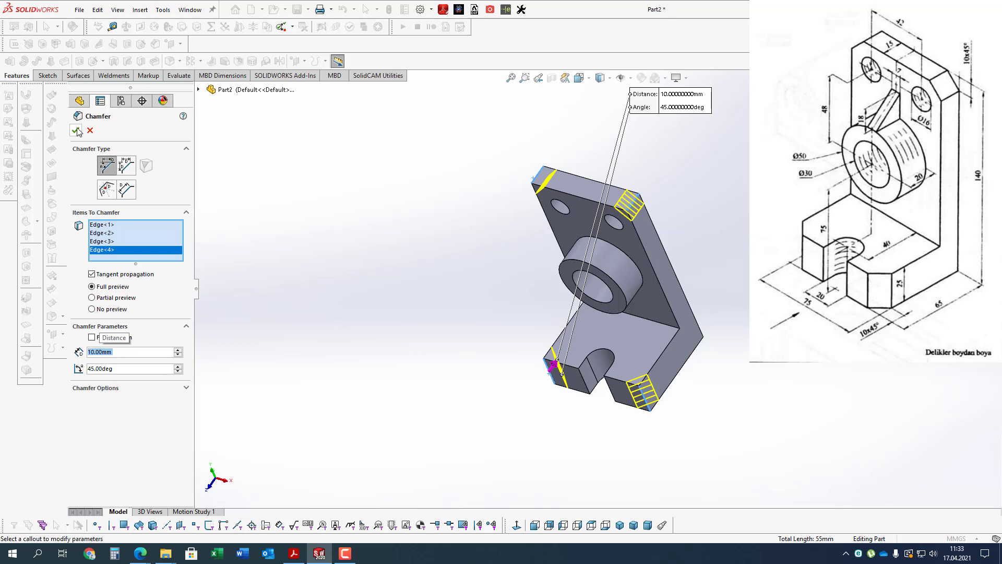
pyautogui.click(77, 131)
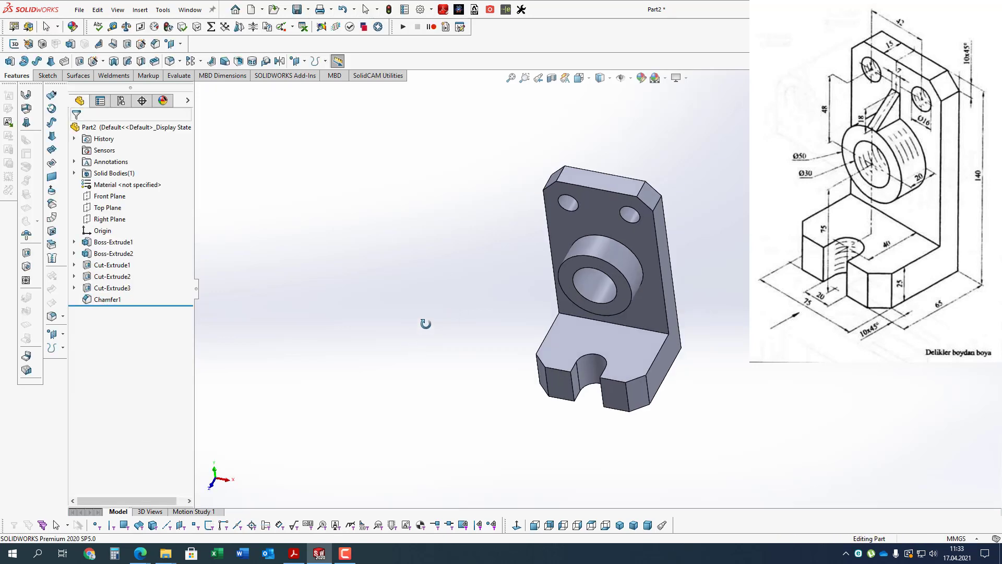
pyautogui.moveTo(425, 324); pyautogui.dragTo(422, 306, button='middle')
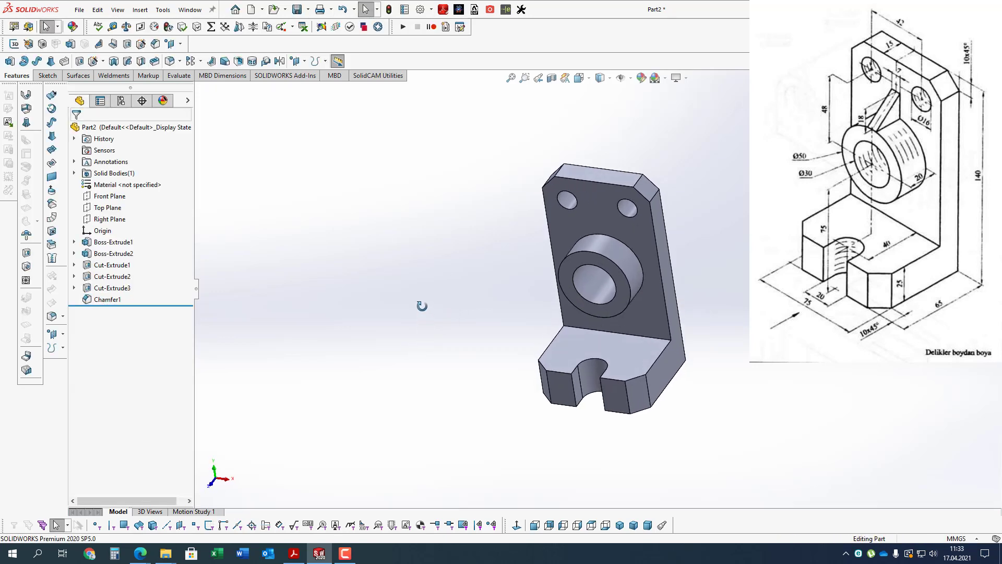
# Open a sketch on the Right Plane and view the side profile normal-to.
pyautogui.click(109, 219)
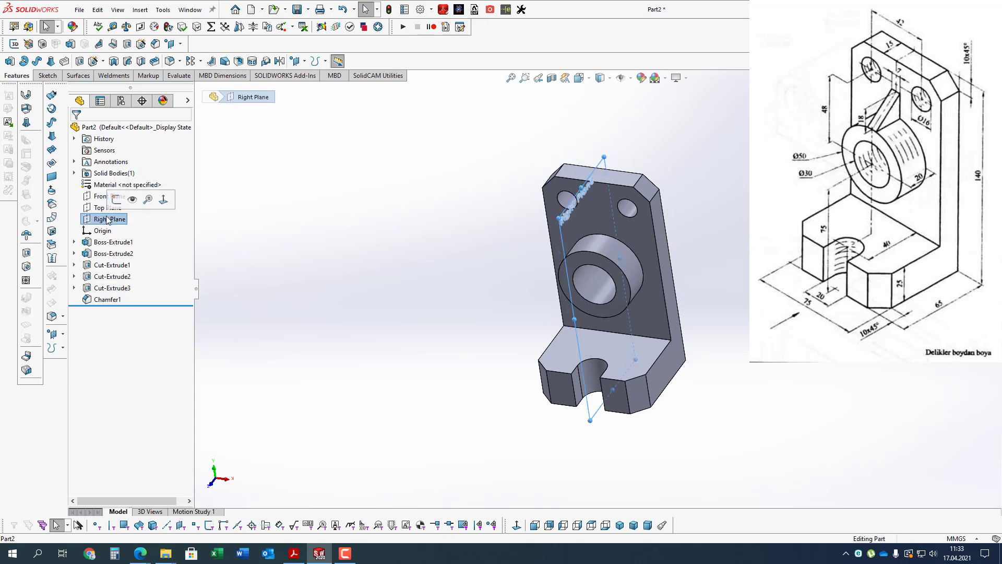
pyautogui.click(43, 76)
pyautogui.click(10, 61)
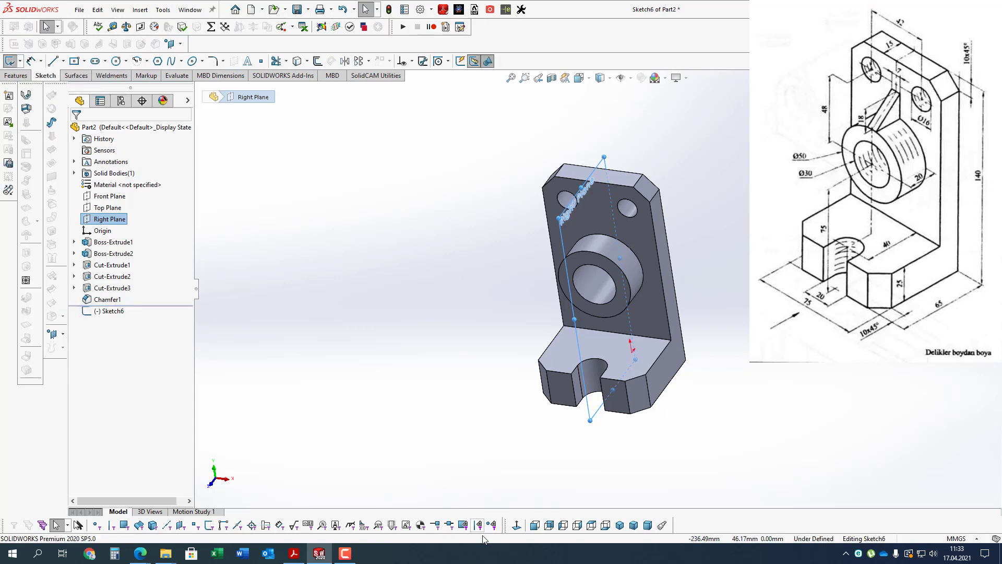
pyautogui.click(518, 526)
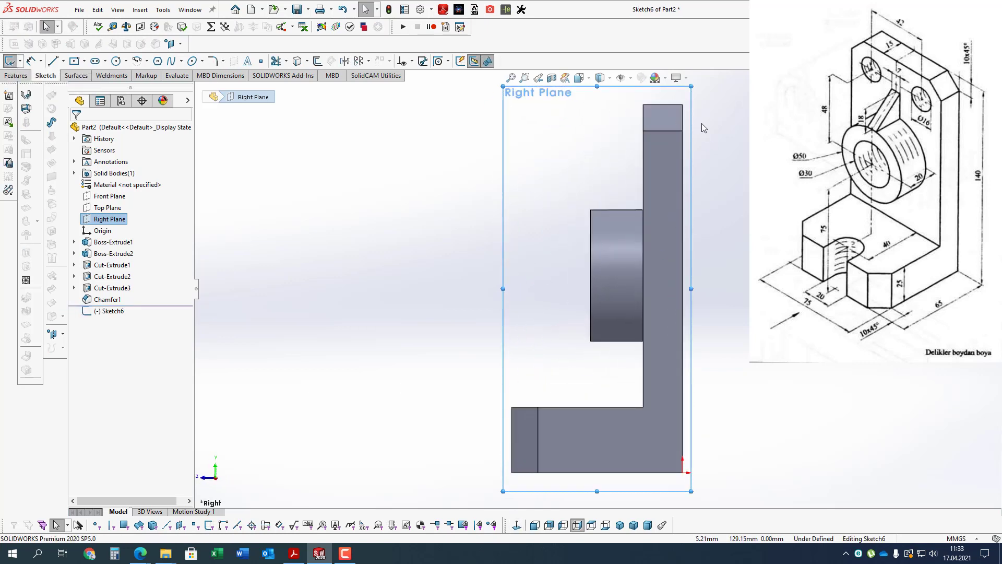
pyautogui.scroll(-2, 697, 131)
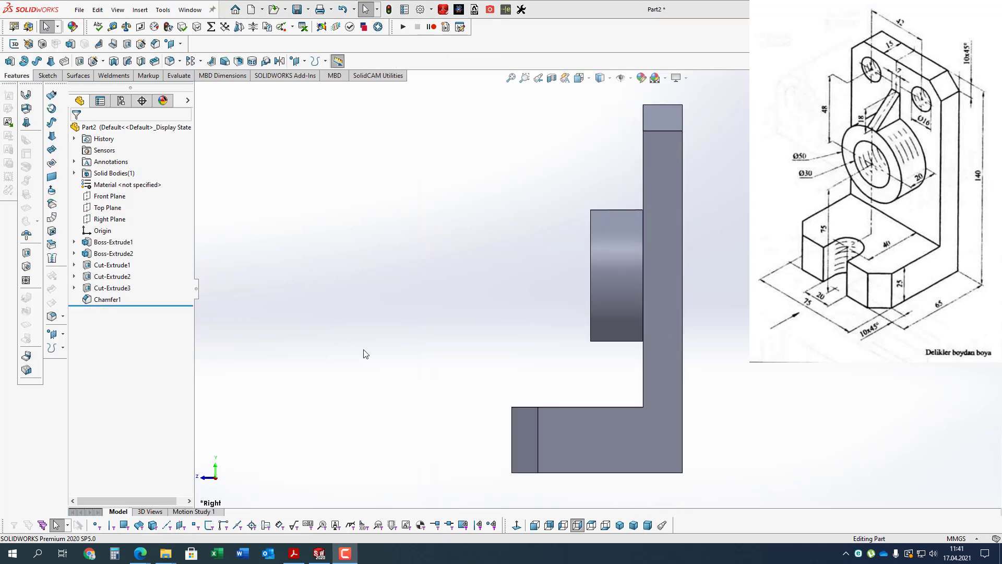
# Return to isometric view and start a Center Rectangle sketch on the boss's front face.
pyautogui.hotkey('ctrl', '7')
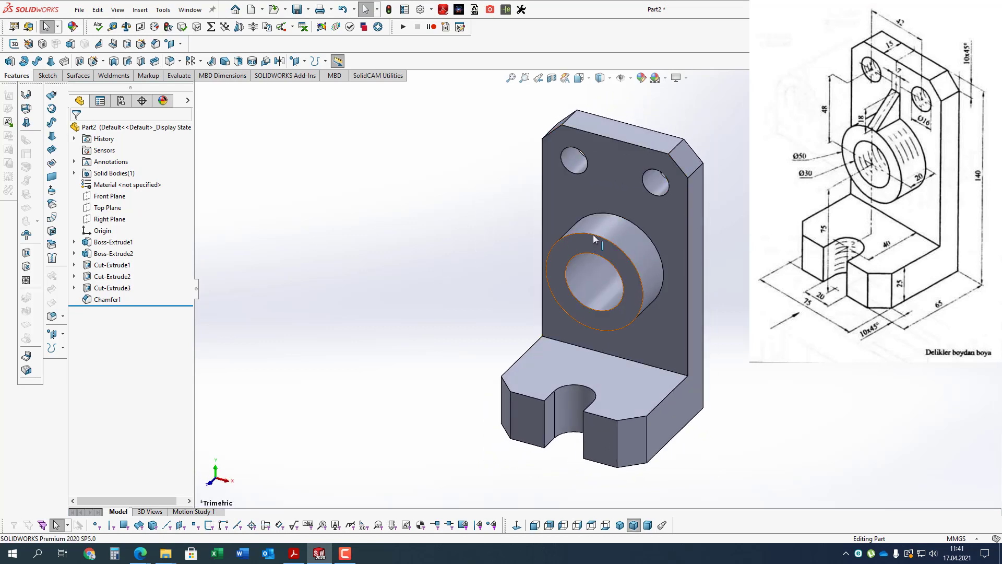
pyautogui.click(595, 243)
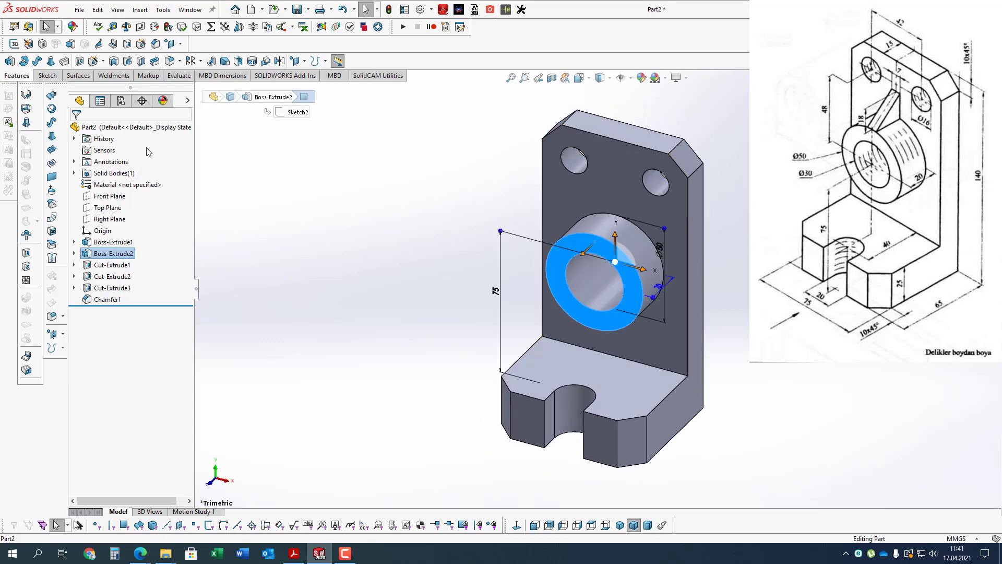
pyautogui.click(47, 75)
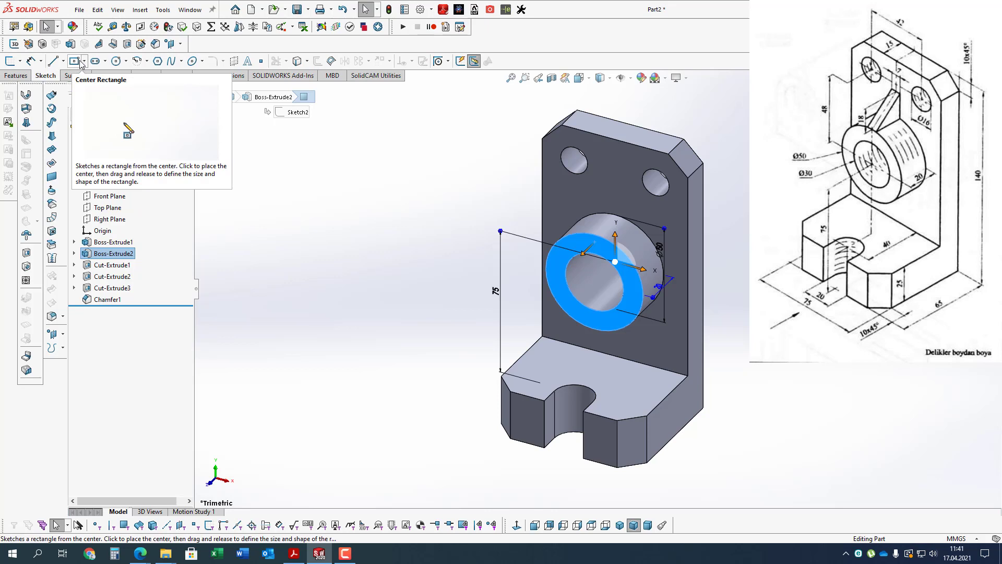
pyautogui.click(78, 62)
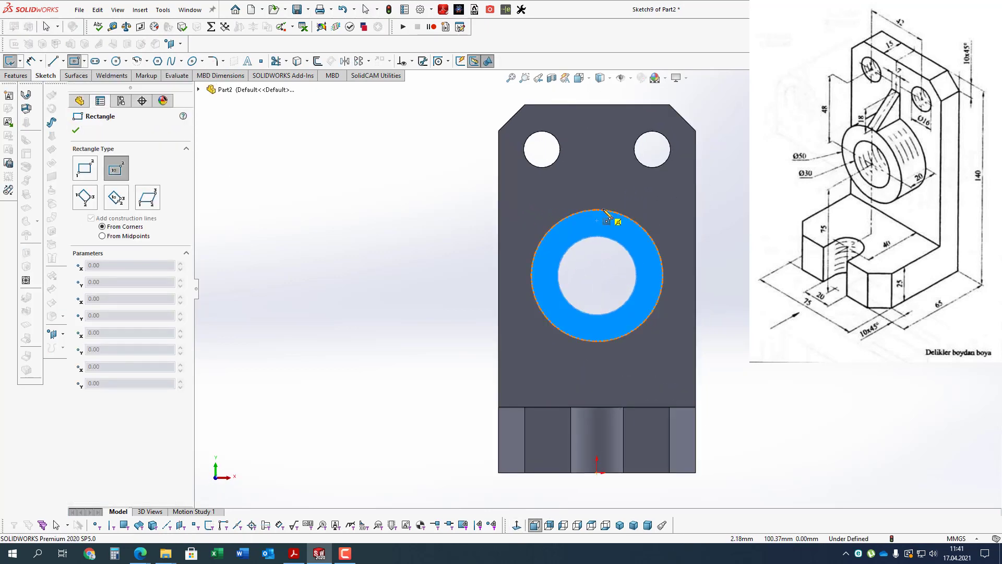
# Draw a centre rectangle centred on the boss circle's top point.
pyautogui.click(597, 210)
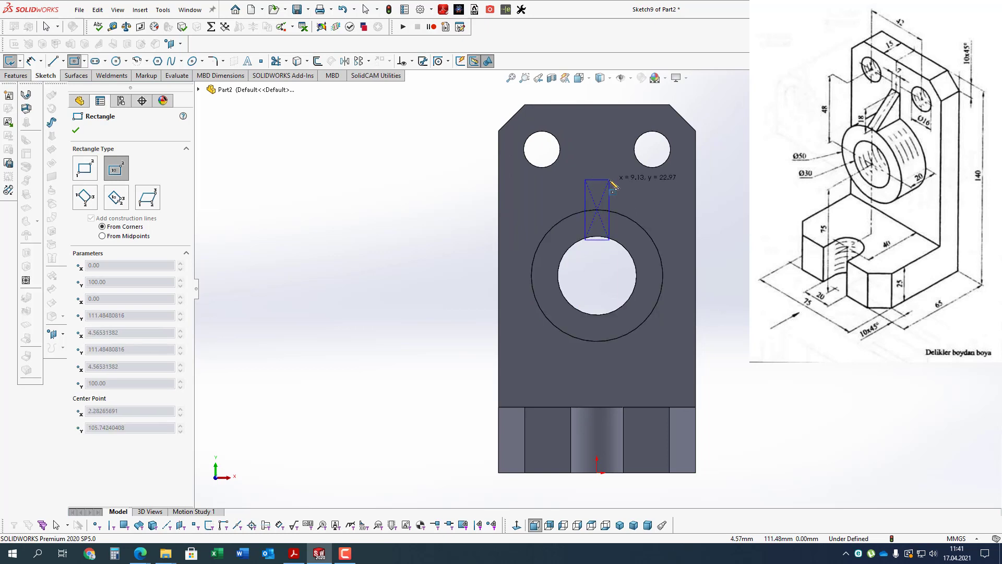
pyautogui.click(613, 170)
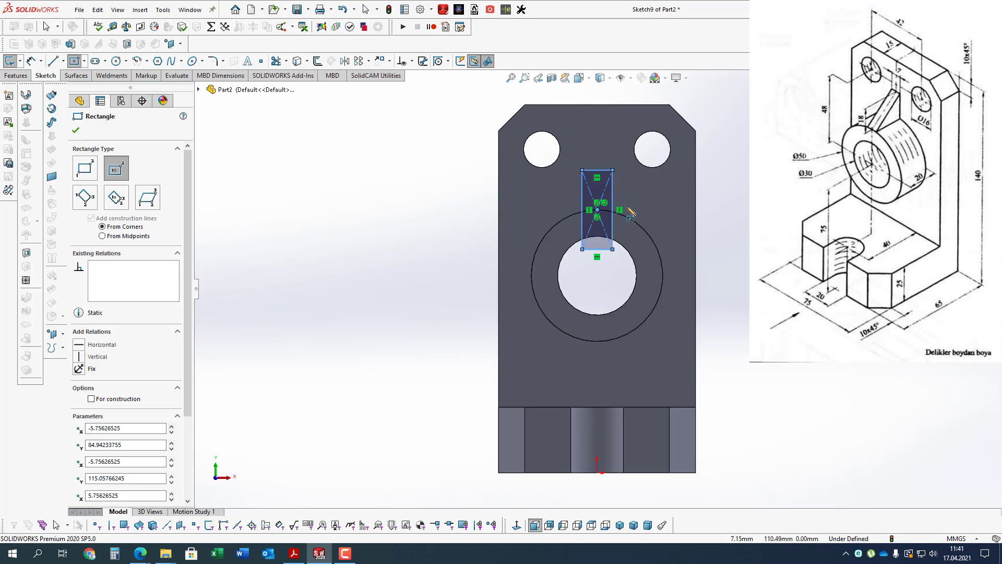
pyautogui.press('Escape')
# Power-trim the overlapping rectangle and circle segments and the stray short line.
pyautogui.click(636, 224)
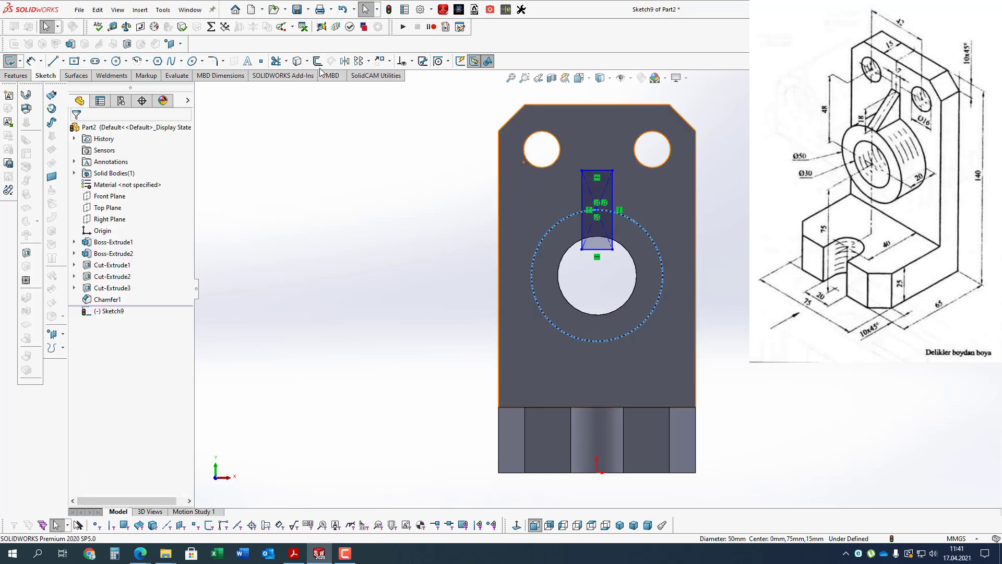
pyautogui.scroll(-3, 628, 225)
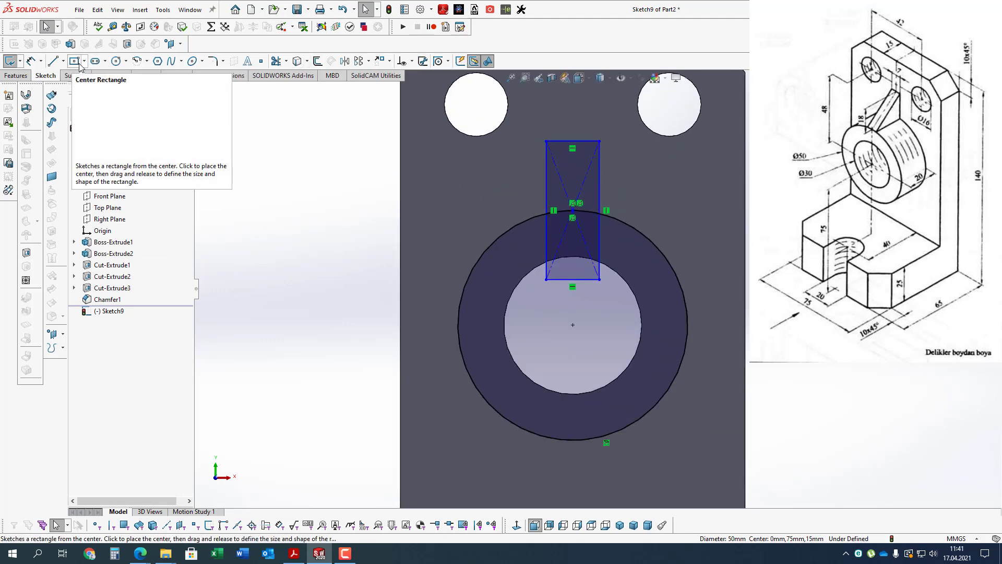
pyautogui.click(276, 61)
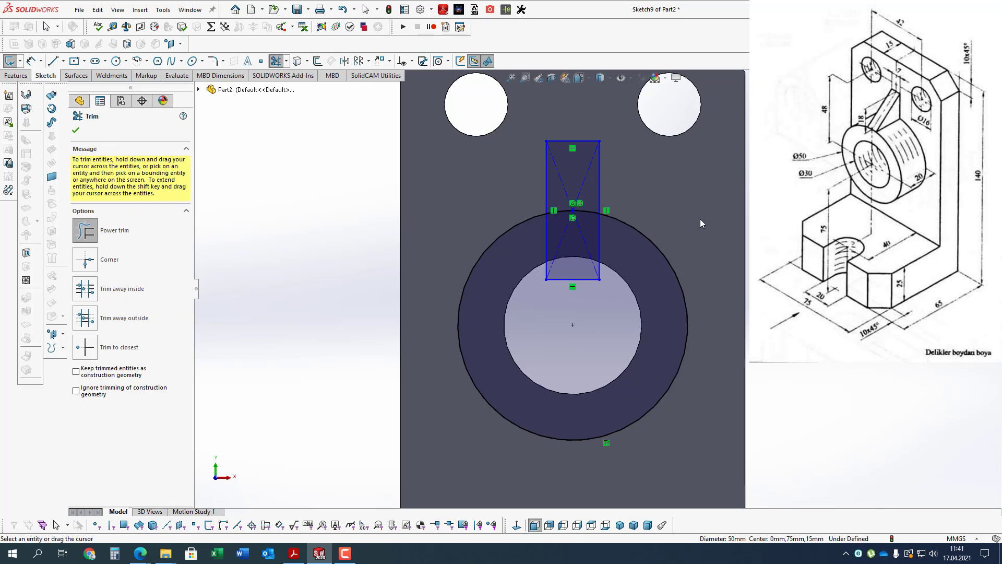
pyautogui.moveTo(700, 219)
pyautogui.mouseDown()
pyautogui.moveTo(563, 400)
pyautogui.moveTo(493, 276)
pyautogui.moveTo(642, 273)
pyautogui.mouseUp()
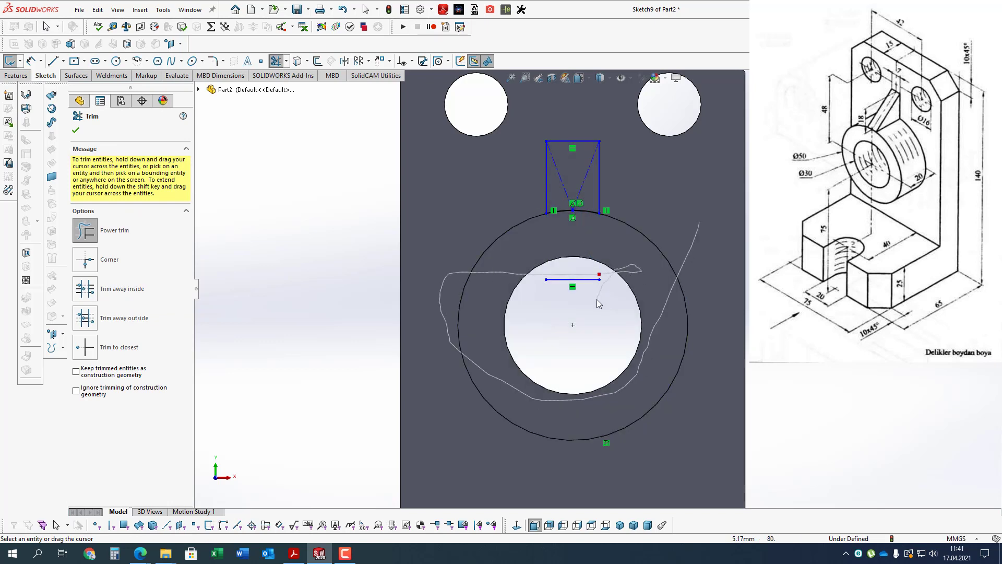
pyautogui.moveTo(599, 303); pyautogui.dragTo(578, 267)
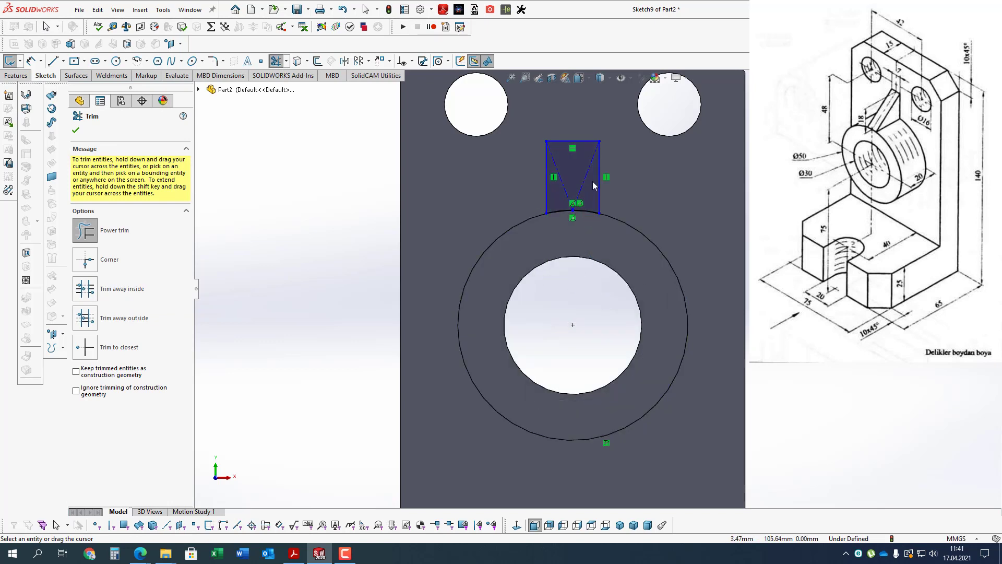
pyautogui.click(34, 64)
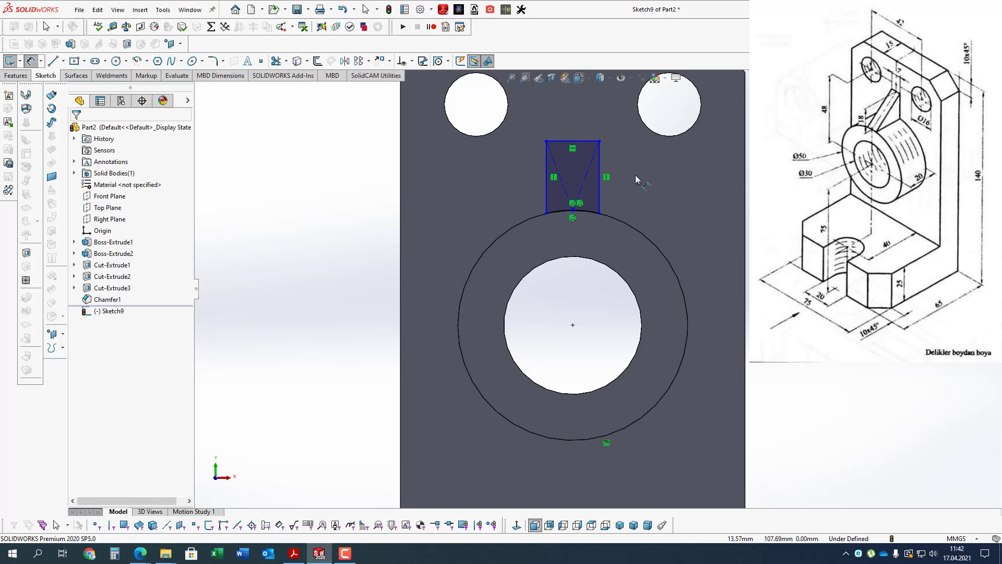
pyautogui.scroll(-2, 636, 177)
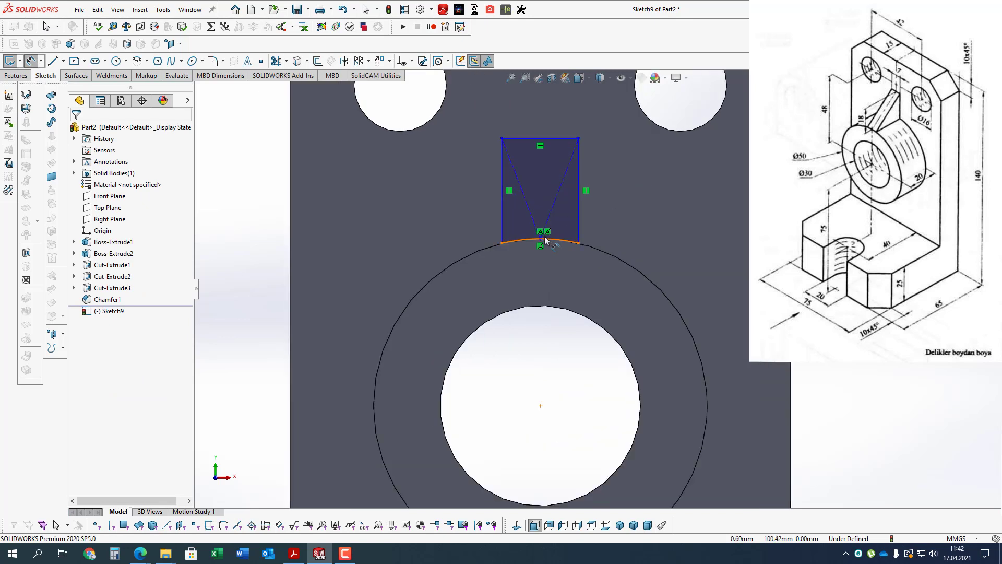
# Dimension the rib rectangle 18 mm tall and 7 mm wide.
pyautogui.click(539, 138)
pyautogui.click(539, 138)
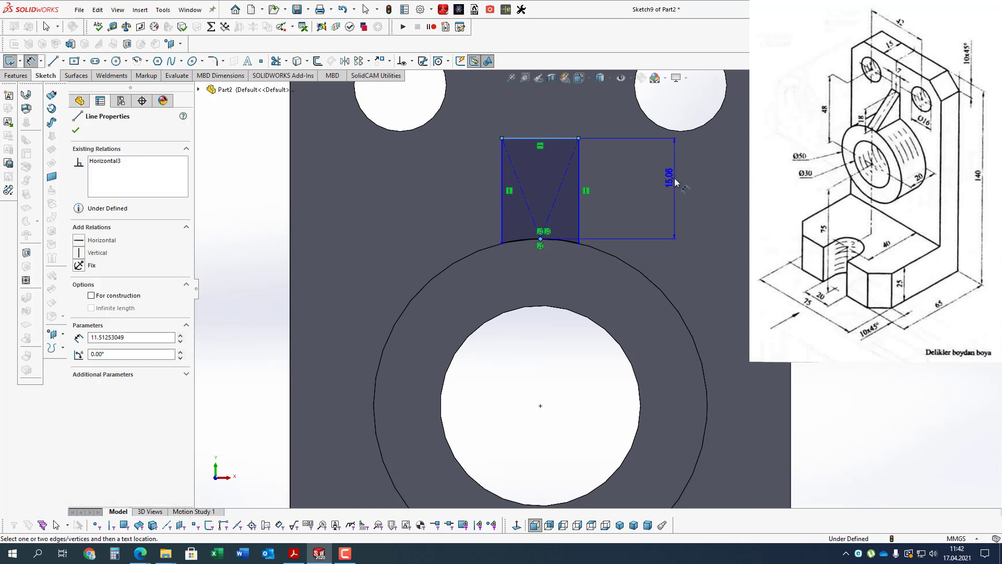
pyautogui.click(661, 193)
pyautogui.write('18')
pyautogui.press('Return')
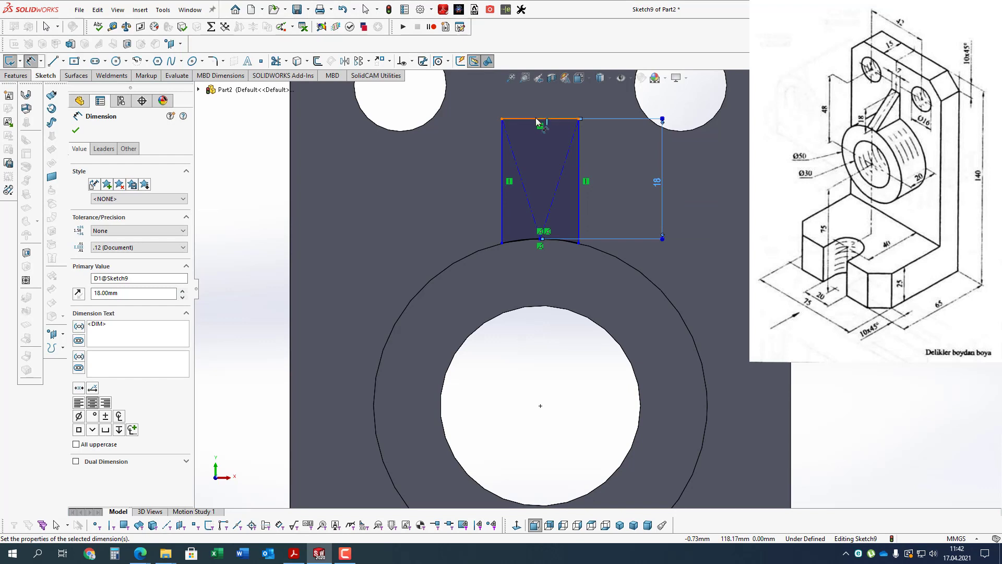
pyautogui.click(541, 119)
pyautogui.click(539, 98)
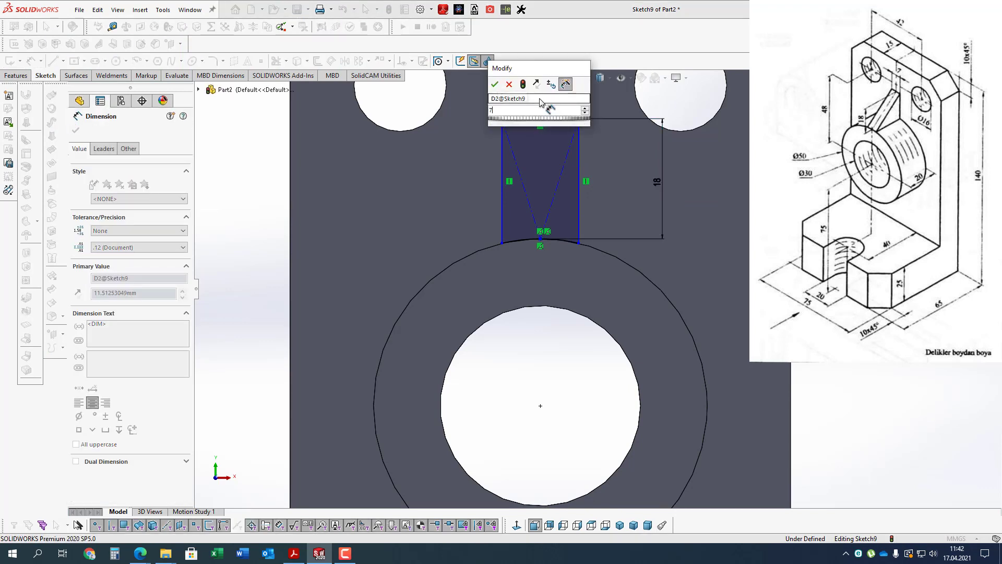
pyautogui.write('7')
pyautogui.press('Return')
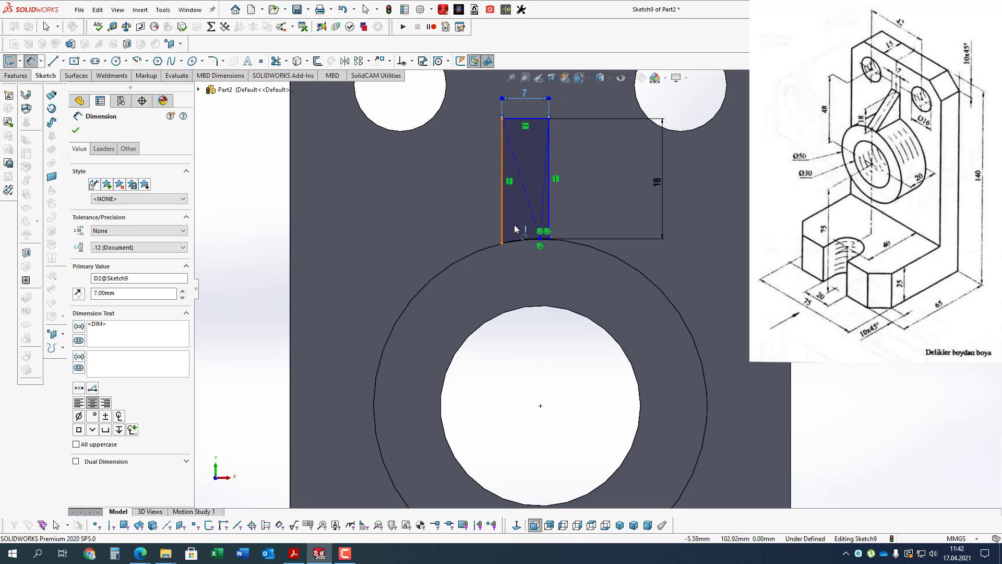
# Try a 7/2 left-edge offset, undo it, and reapply the 7 mm width.
pyautogui.click(516, 228)
pyautogui.scroll(3, 541, 244)
pyautogui.click(538, 247)
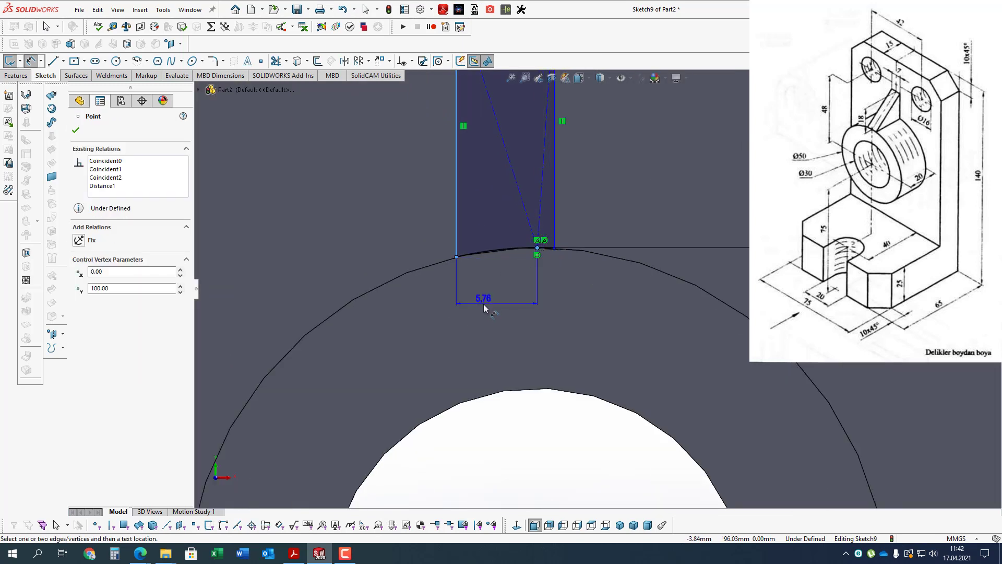
pyautogui.click(484, 303)
pyautogui.write('7/2')
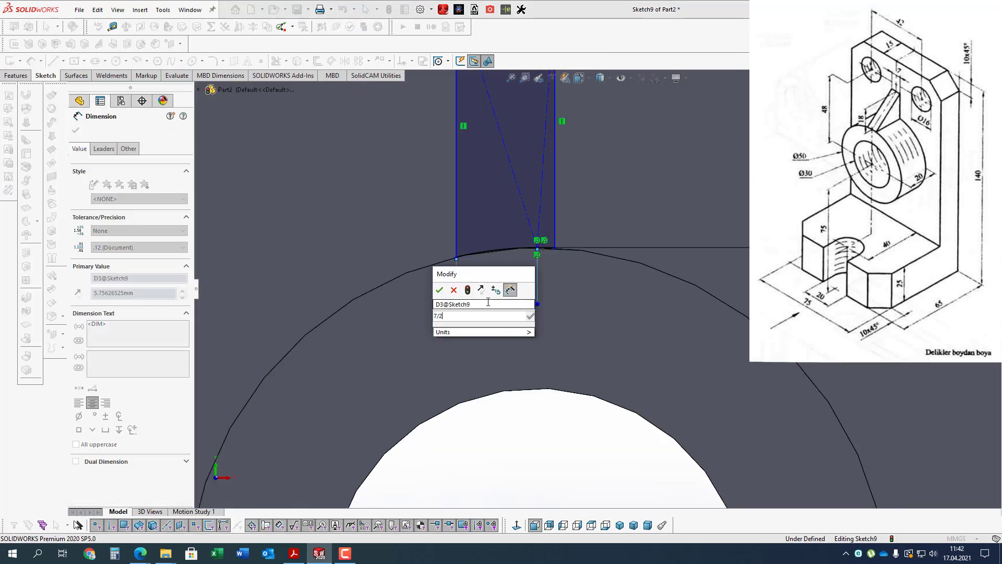
pyautogui.press('Return')
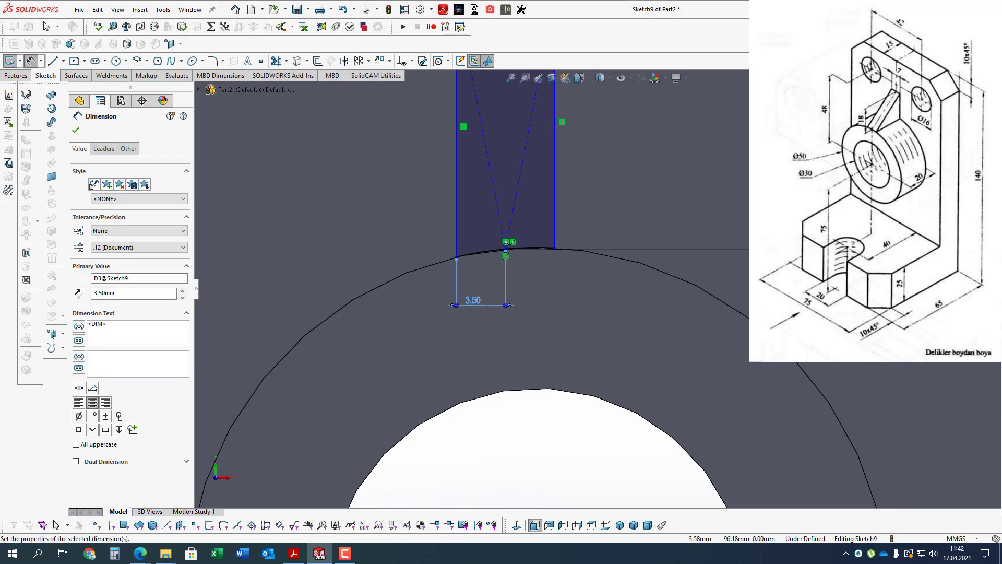
pyautogui.press('Escape')
pyautogui.hotkey('ctrl', 'z')
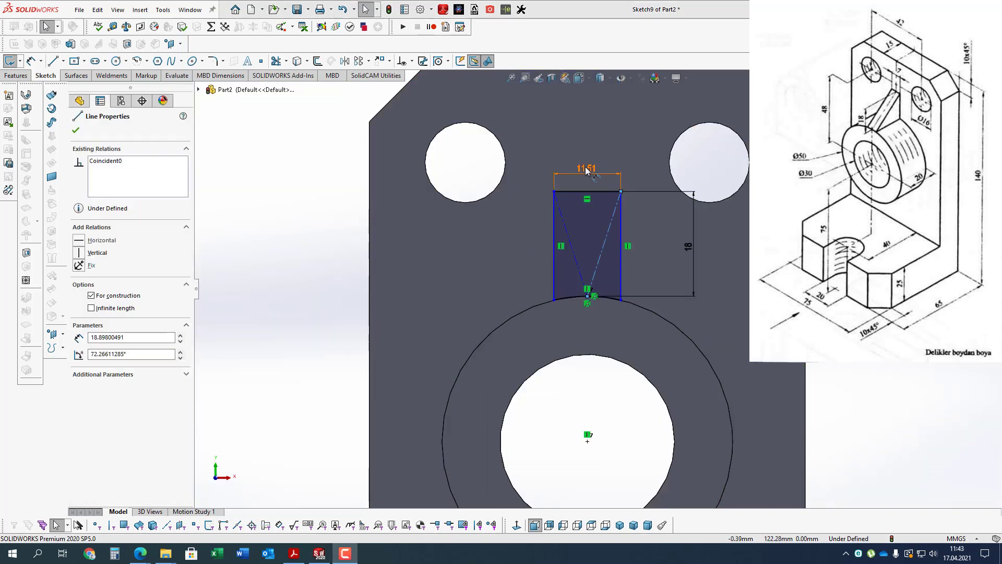
pyautogui.click(586, 169)
pyautogui.press('BackSpace')
pyautogui.write('7')
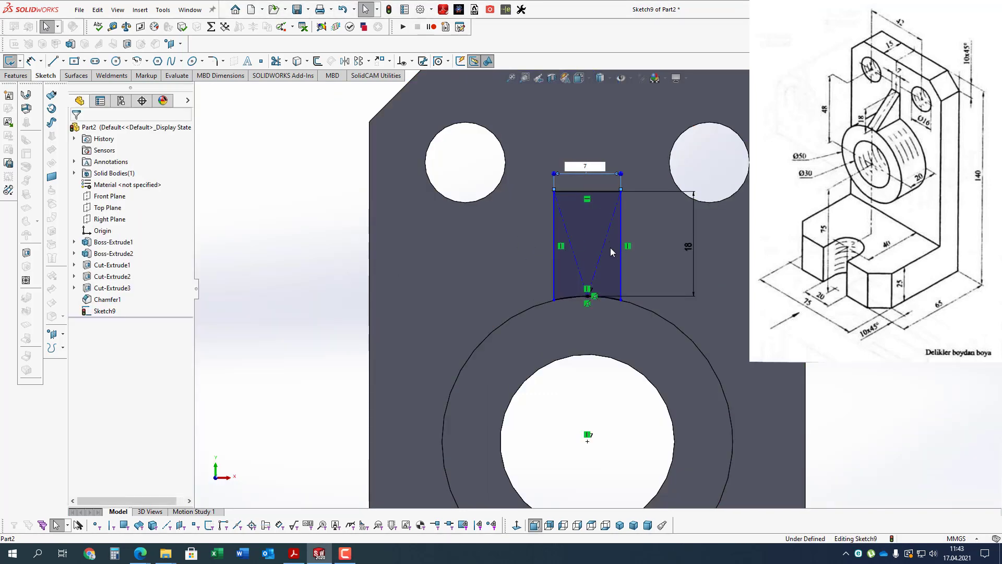
pyautogui.press('Return')
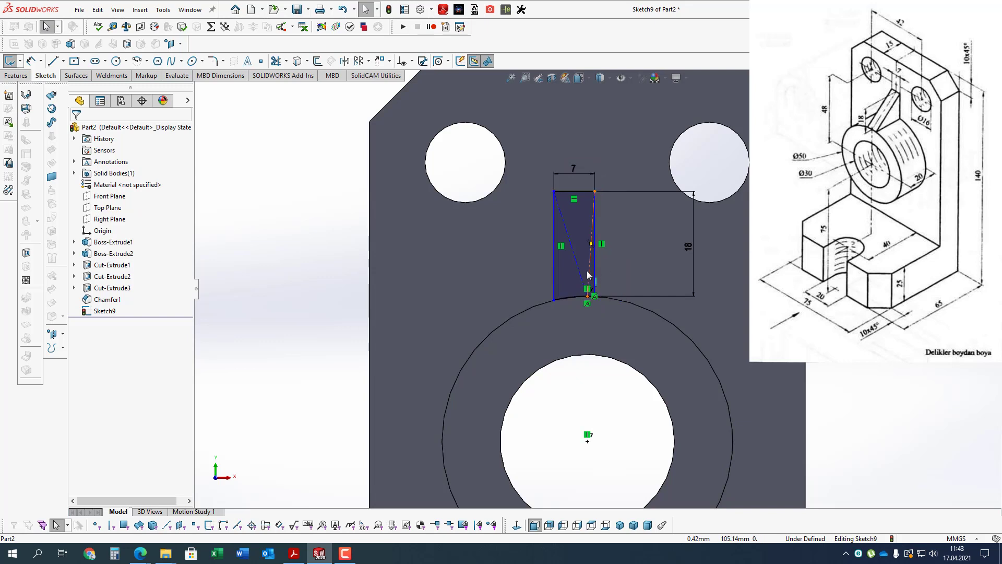
pyautogui.scroll(-3, 587, 274)
# Dimension the rectangle's left edge 3.5 mm from the bottom centre point.
pyautogui.click(31, 60)
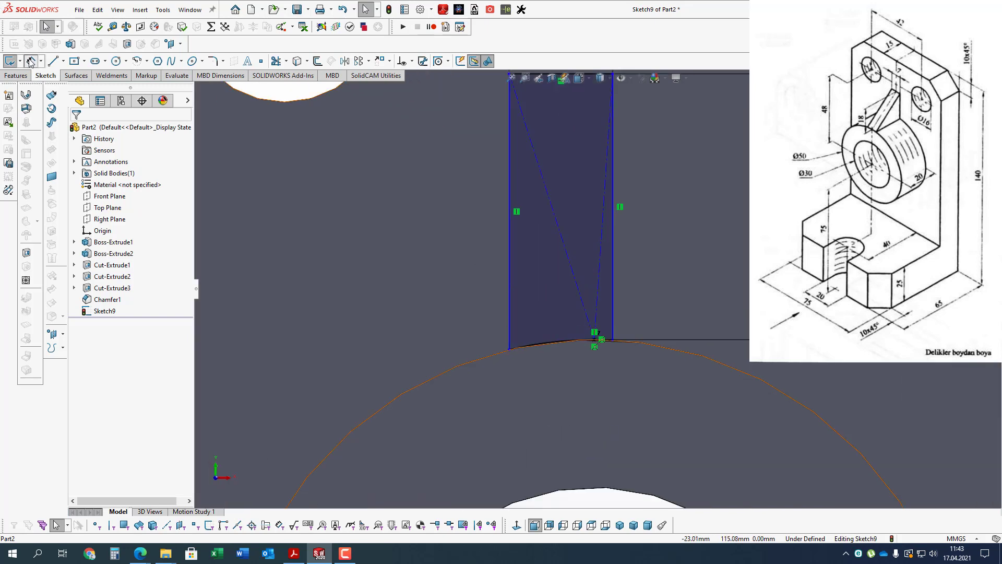
pyautogui.click(509, 295)
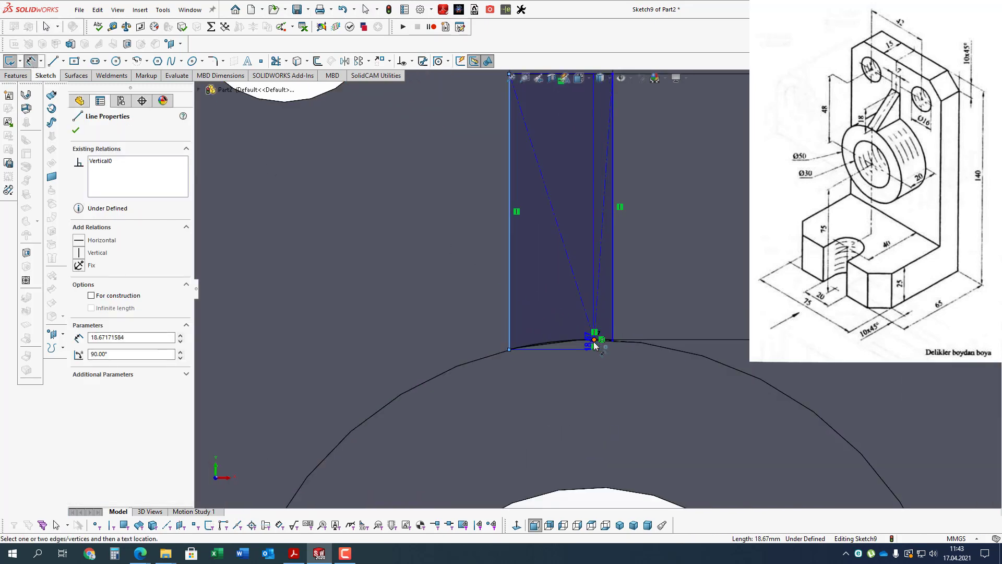
pyautogui.click(595, 340)
pyautogui.click(564, 404)
pyautogui.write('7')
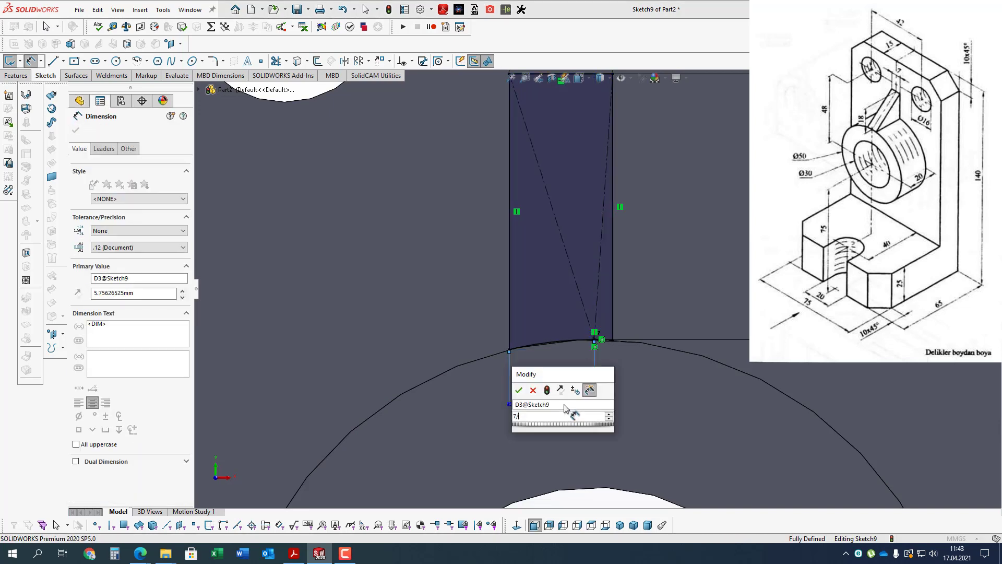
pyautogui.write('3,5')
pyautogui.press('Return')
pyautogui.scroll(5, 597, 287)
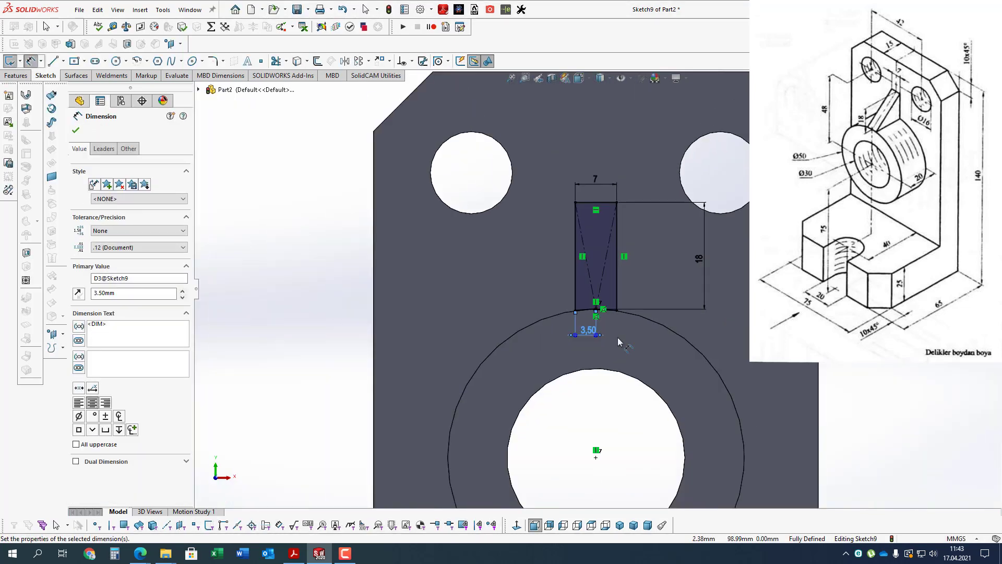
pyautogui.click(16, 76)
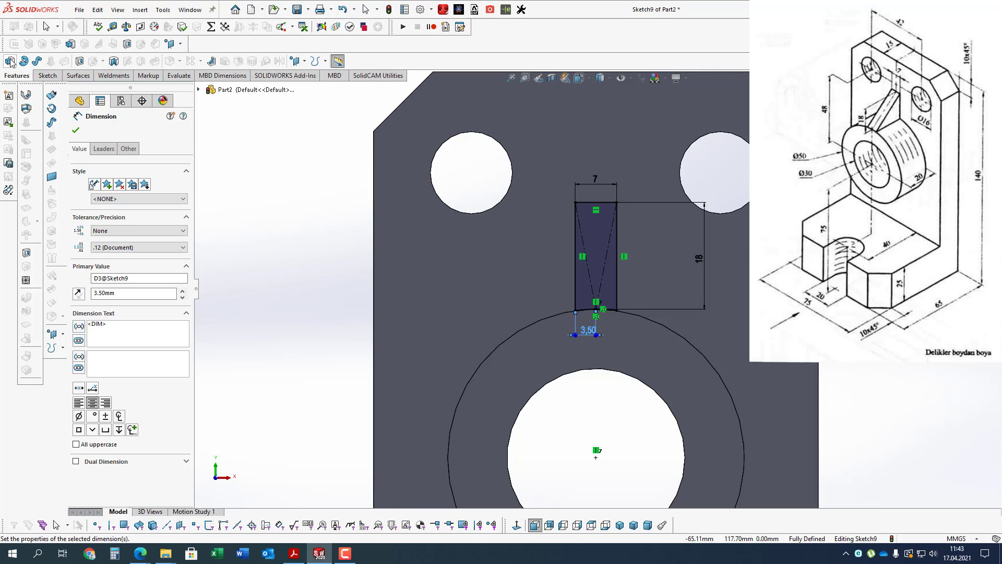
# Extrude the rib rectangle Up To Surface onto the upright plate's face.
pyautogui.click(9, 61)
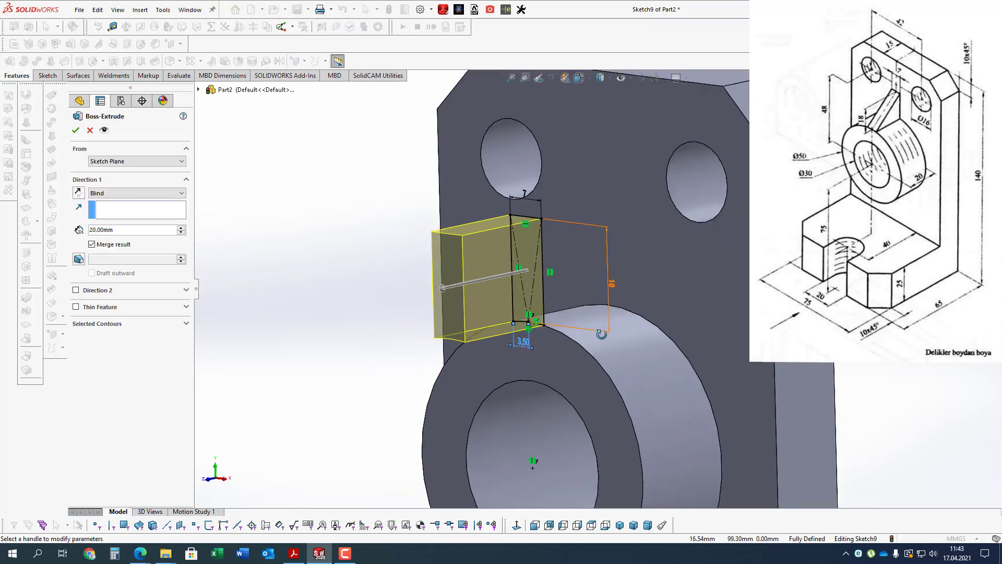
pyautogui.click(134, 194)
pyautogui.click(109, 220)
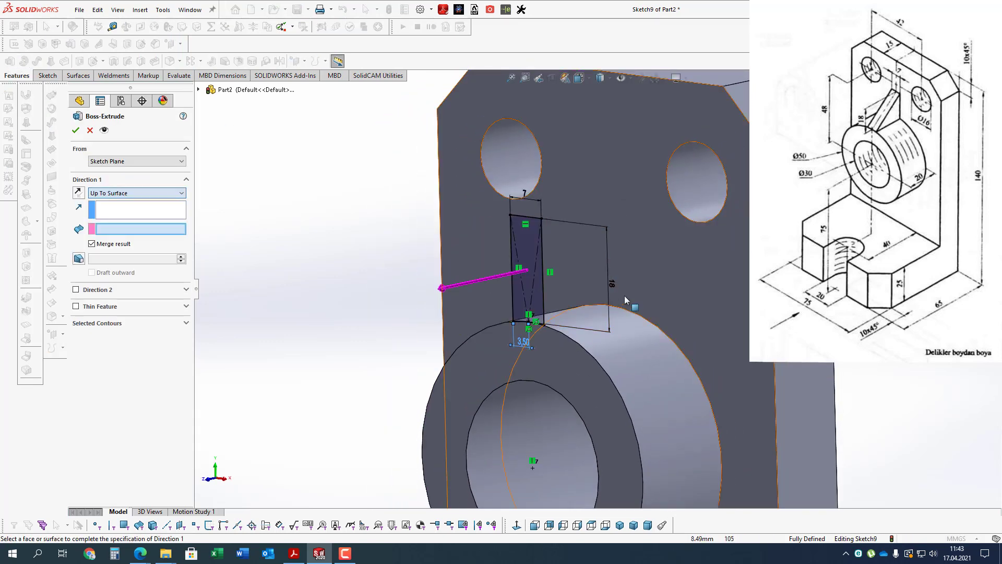
pyautogui.click(656, 257)
pyautogui.click(75, 130)
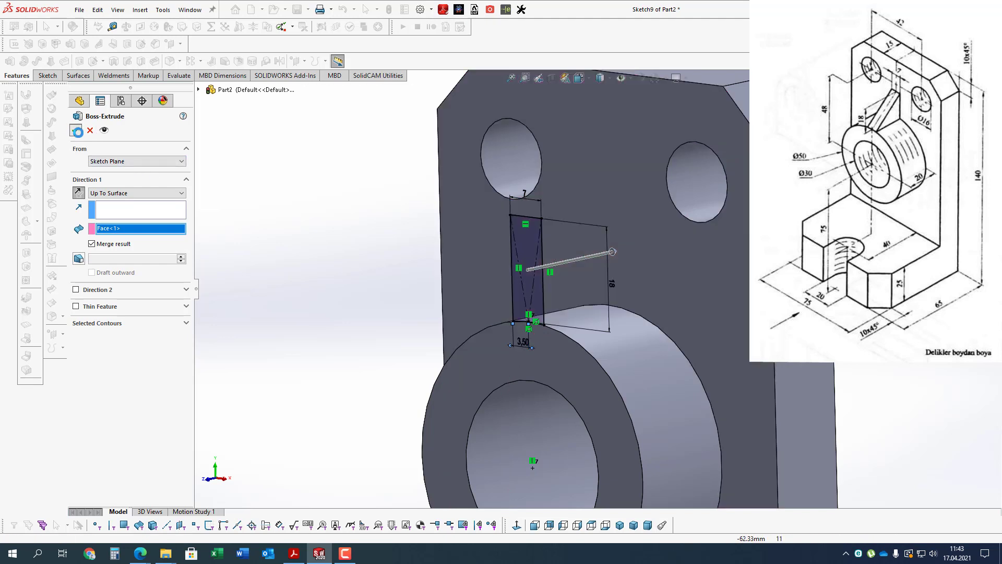
pyautogui.click(334, 304)
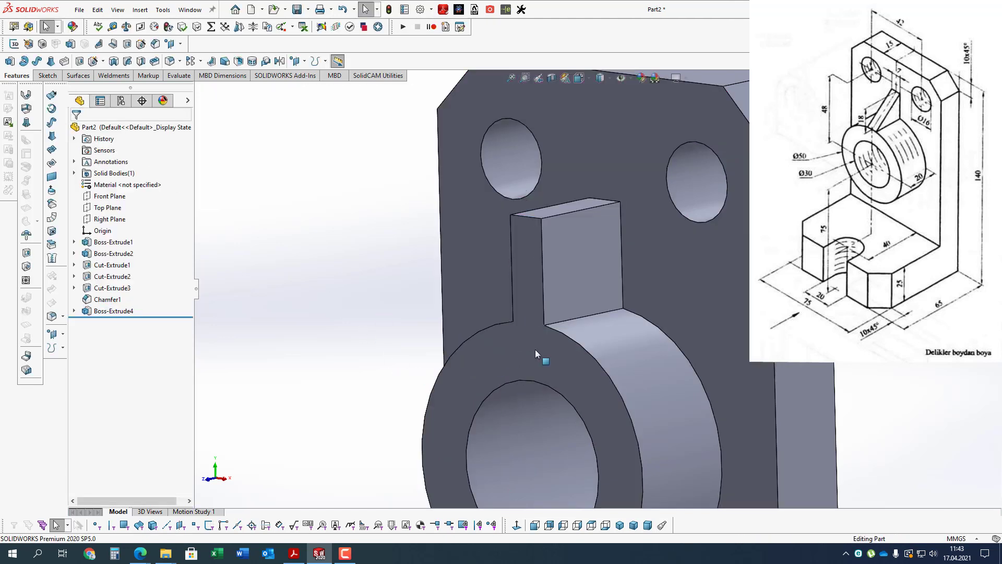
pyautogui.moveTo(594, 305); pyautogui.dragTo(635, 299, button='middle')
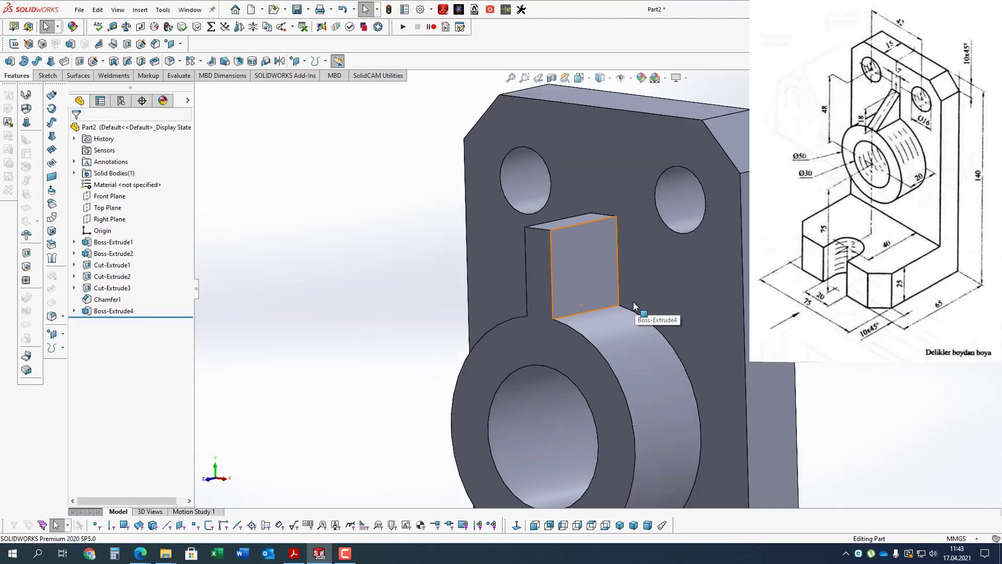
# Chamfer the rib's top outer edge with asymmetric distances of 20 mm and 18 mm.
pyautogui.click(180, 61)
pyautogui.click(184, 89)
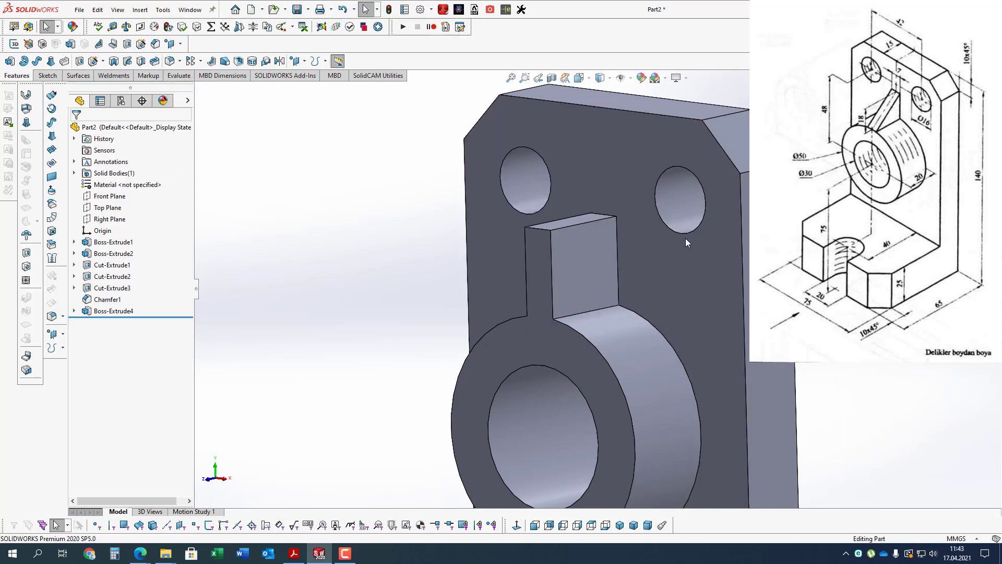
pyautogui.click(538, 228)
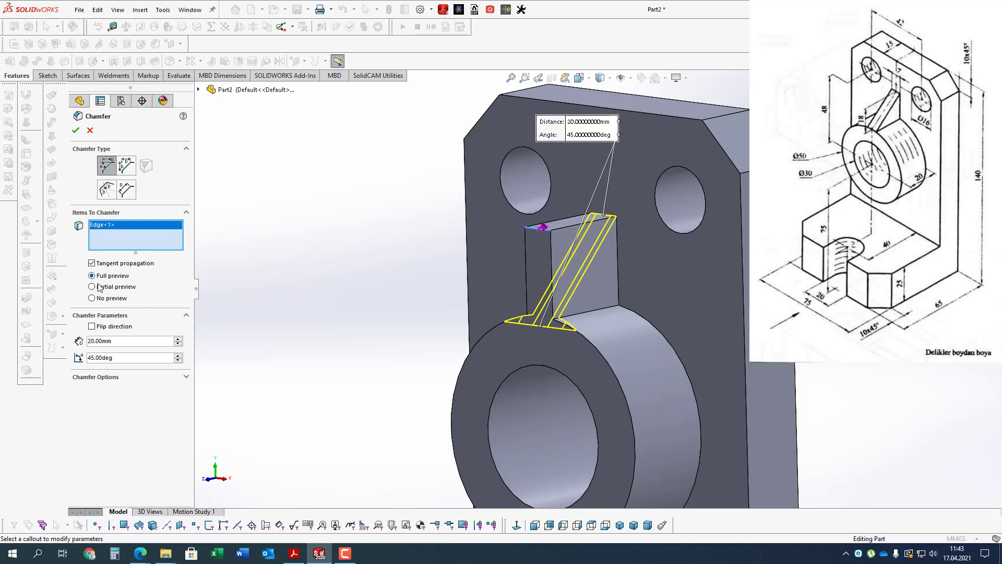
pyautogui.click(126, 166)
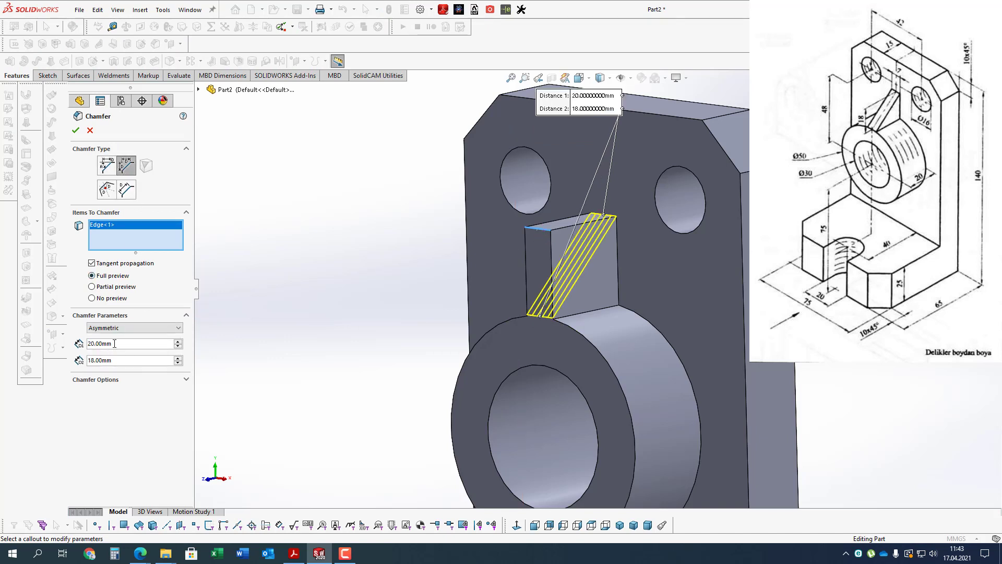
pyautogui.click(114, 343)
pyautogui.moveTo(575, 417)
pyautogui.mouseDown(button='middle')
pyautogui.moveTo(475, 268)
pyautogui.moveTo(497, 287)
pyautogui.mouseUp(button='middle')
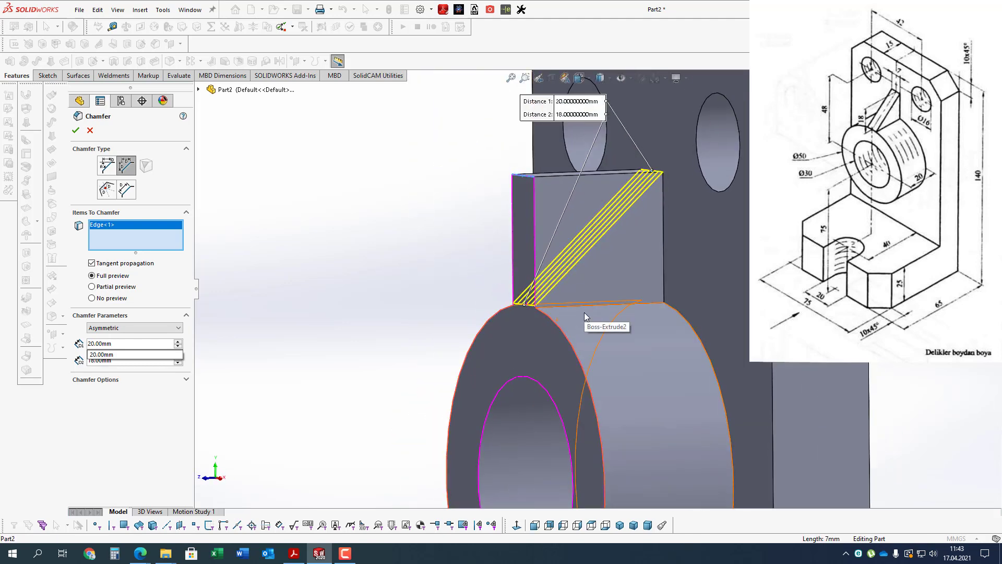
pyautogui.click(75, 131)
# Orbit the part and show it in trimetric view.
pyautogui.moveTo(453, 255); pyautogui.dragTo(497, 253, button='middle')
pyautogui.scroll(4, 521, 298)
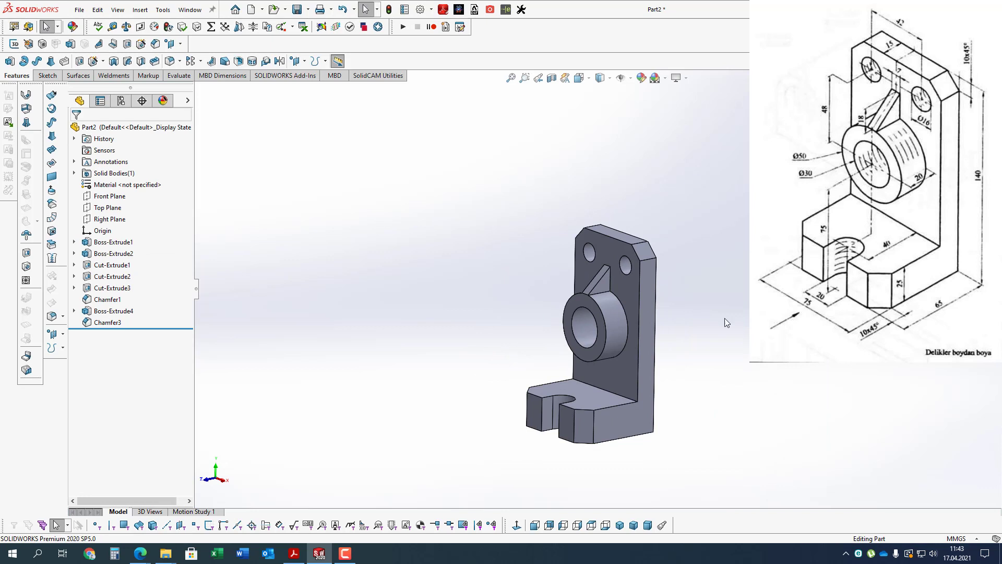
pyautogui.click(633, 525)
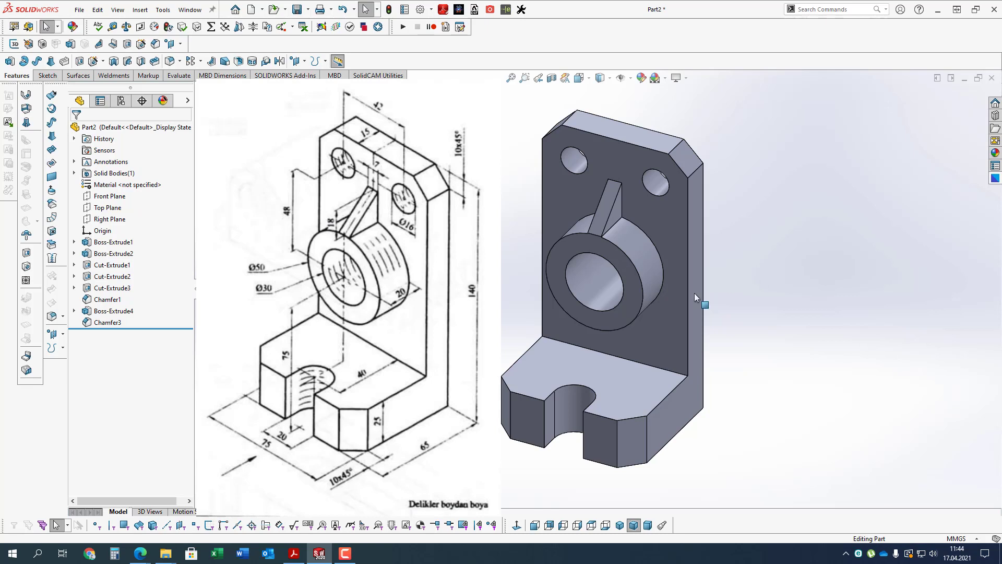
pyautogui.click(635, 267)
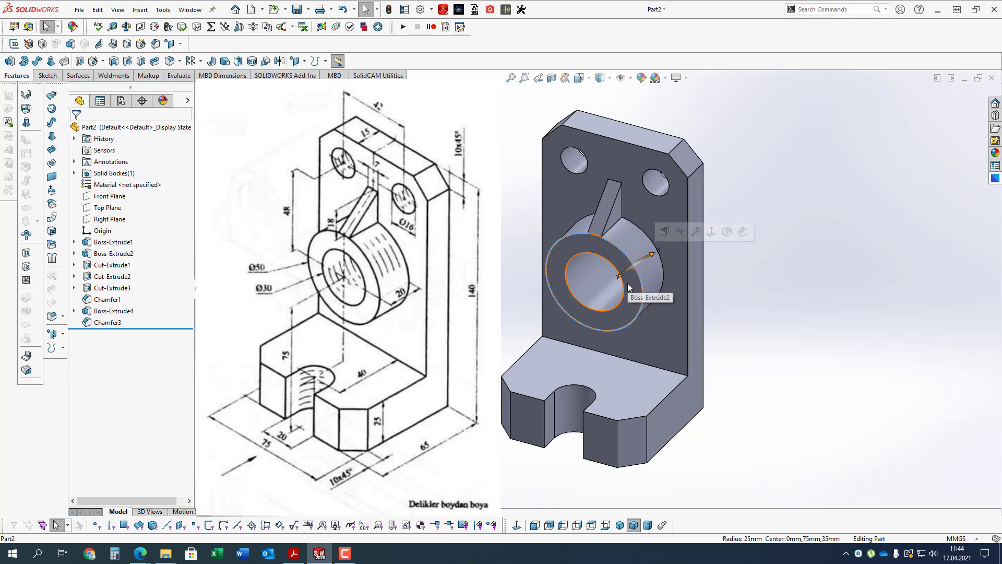
pyautogui.click(624, 284)
pyautogui.click(833, 258)
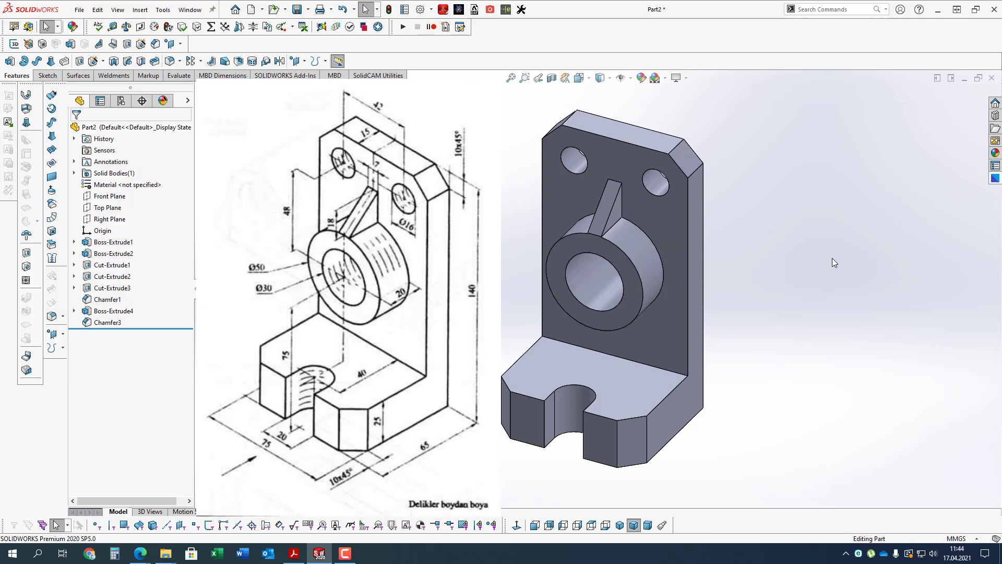